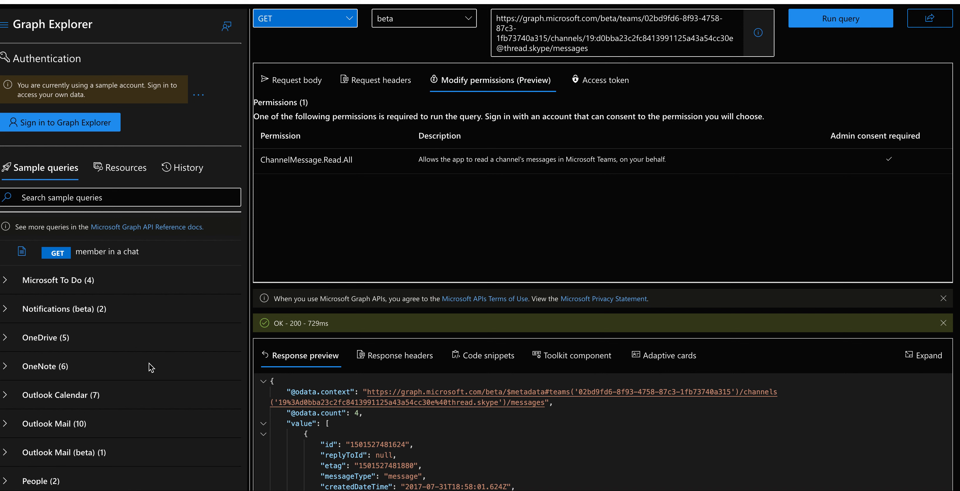
Step: Browse the sample queries and then the list of available API resources
scroll(134, 339, up, 1)
scroll(134, 339, up, 15)
scroll(133, 340, up, 1)
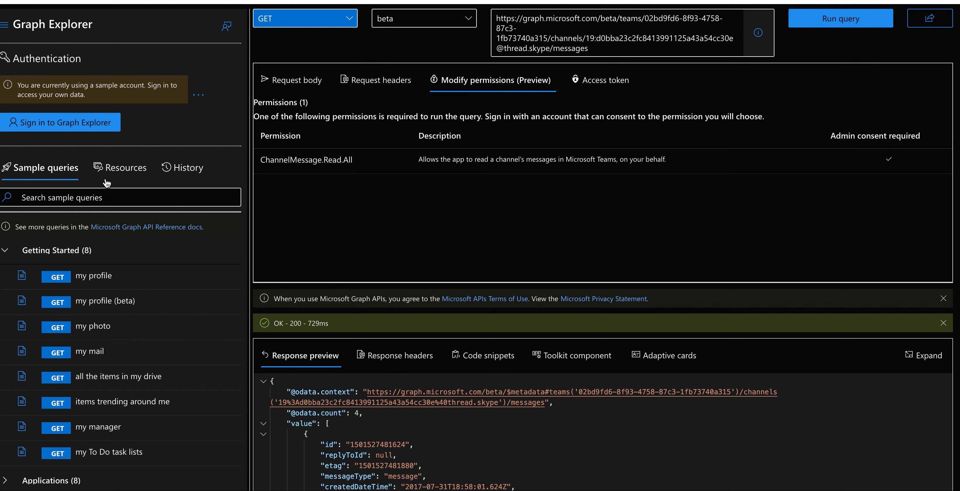
click(132, 177)
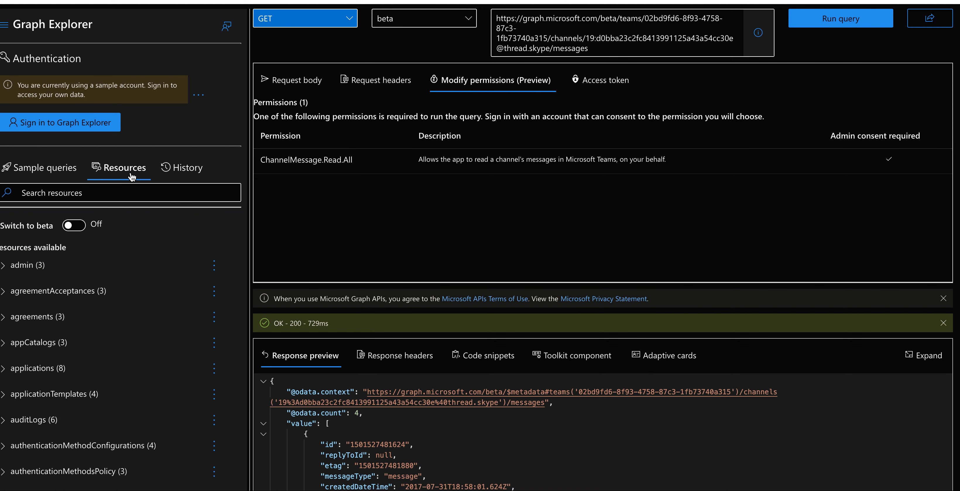
scroll(34, 335, down, 5)
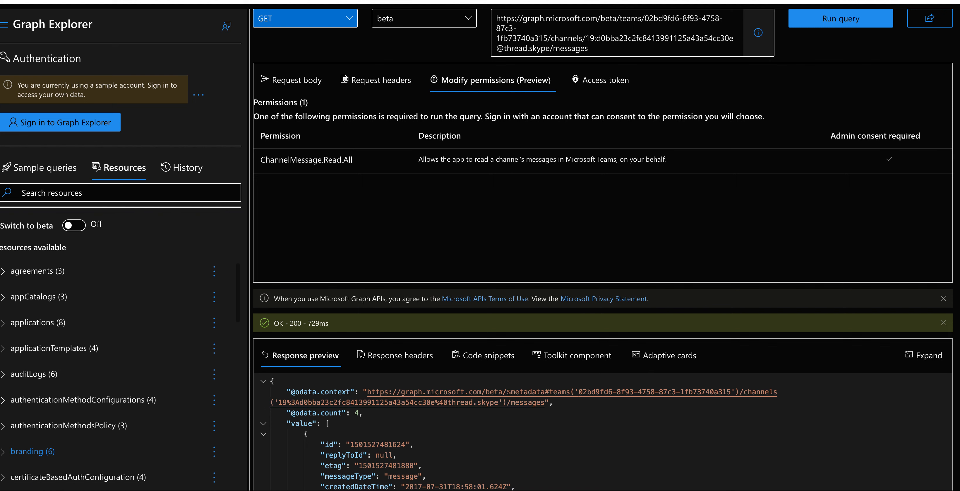
scroll(33, 335, down, 5)
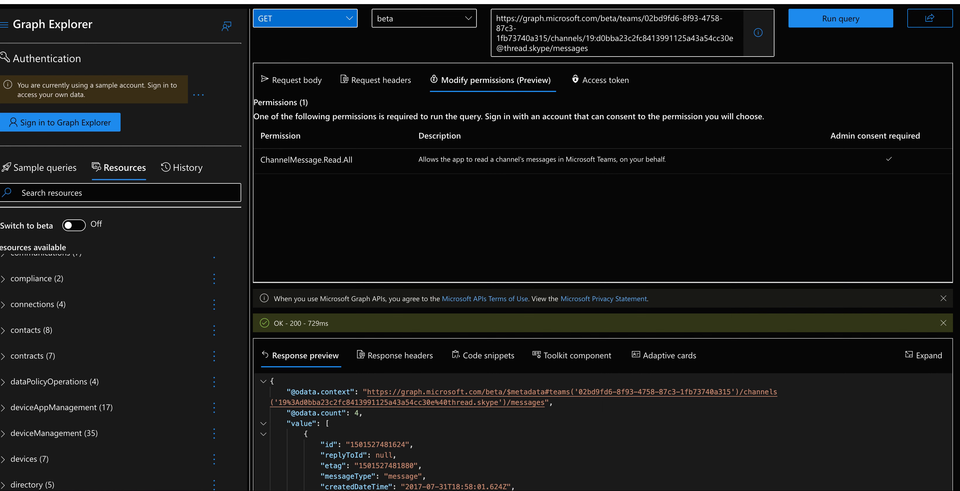
scroll(77, 473, up, 10)
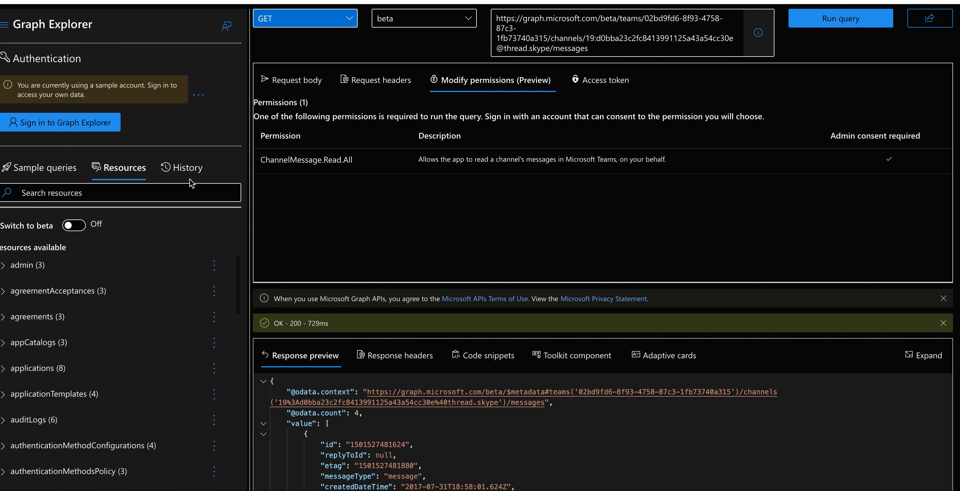
Step: Review today's query history, then return to the sample queries
click(188, 169)
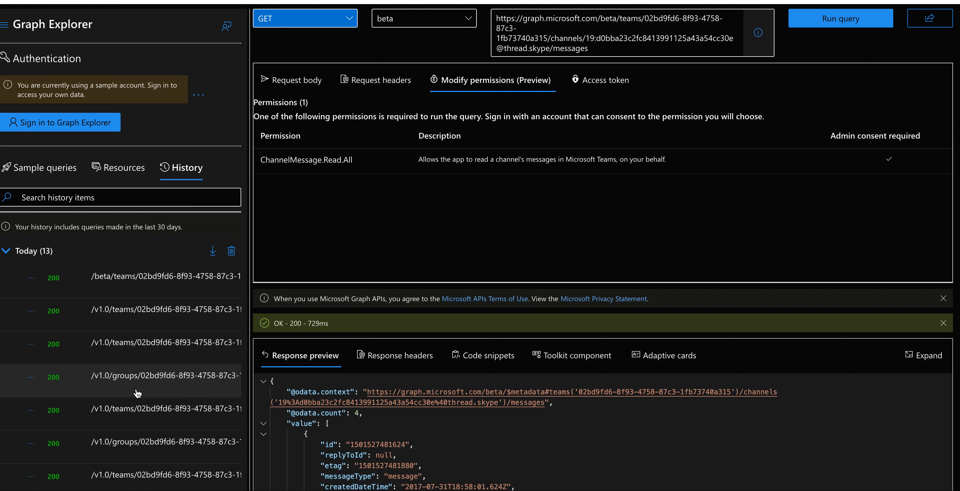
scroll(137, 391, down, 5)
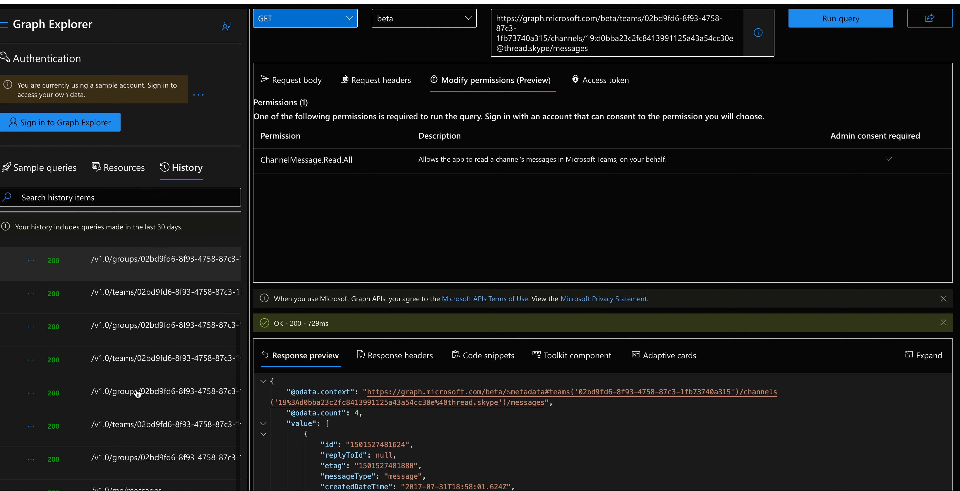
scroll(136, 391, up, 5)
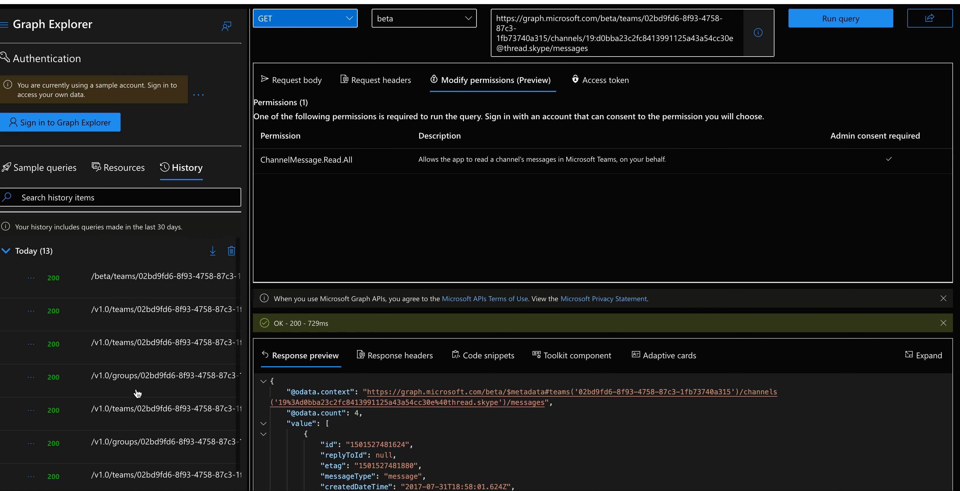
click(61, 176)
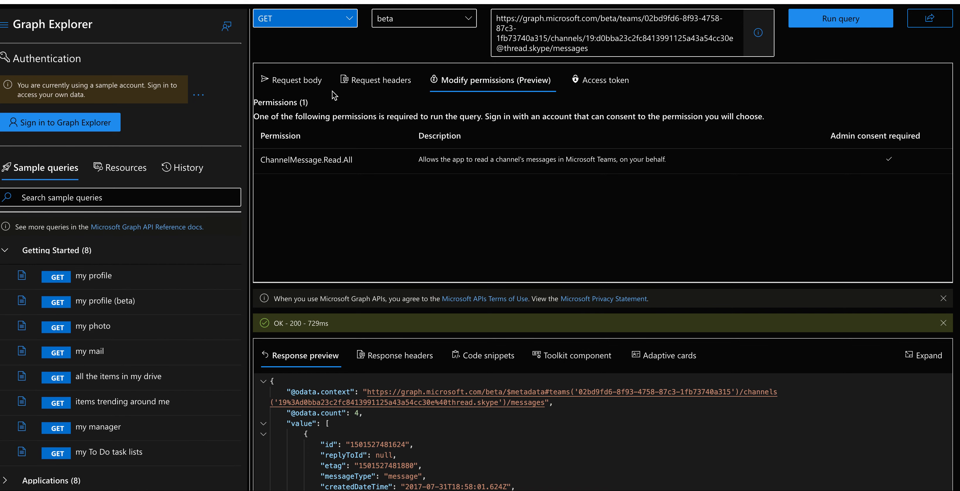
Step: Run the "my profile" sample query from Getting Started and show its request body
mouse_move(327, 145)
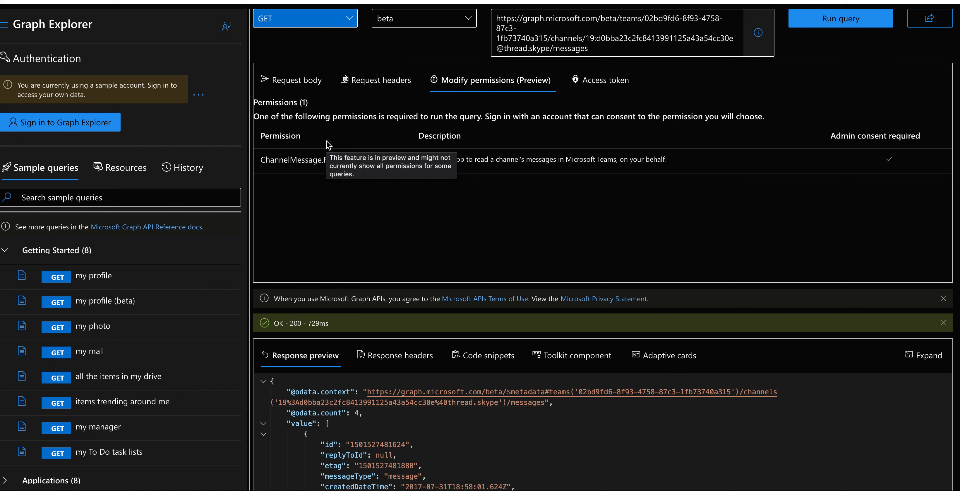
click(68, 278)
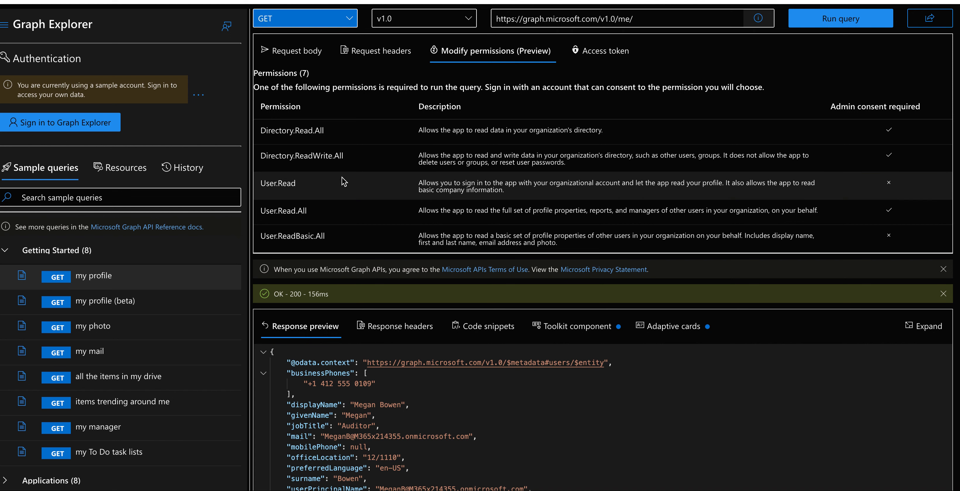
click(304, 54)
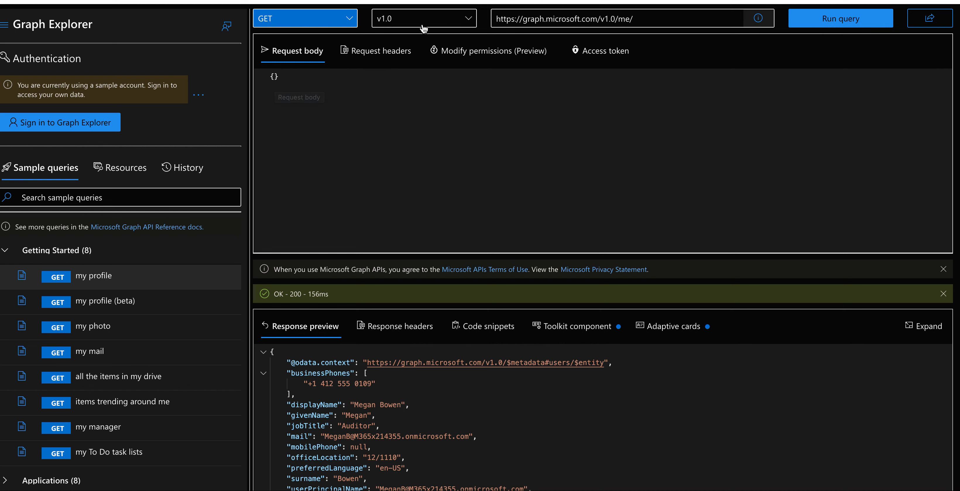
Step: Highlight the "me" segment of the request URL, then view the profile response in an expanded window and close it
click(642, 21)
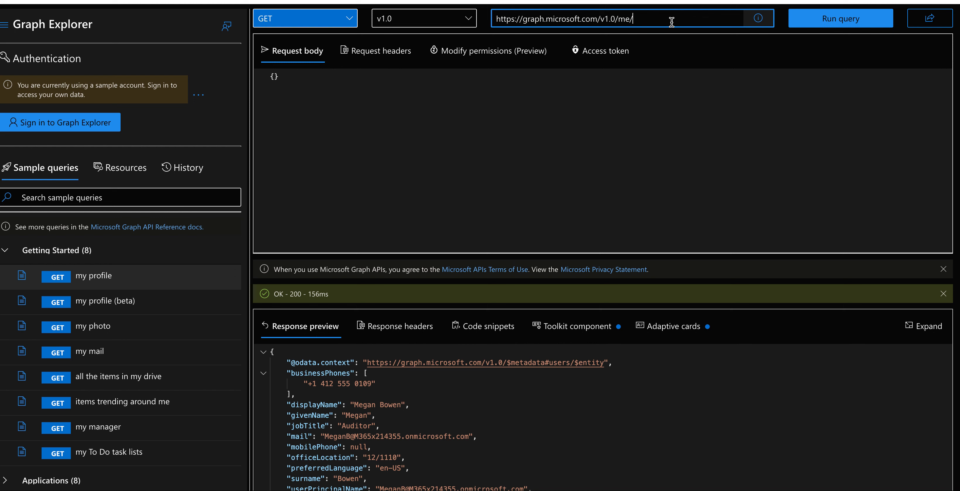
double_click(625, 20)
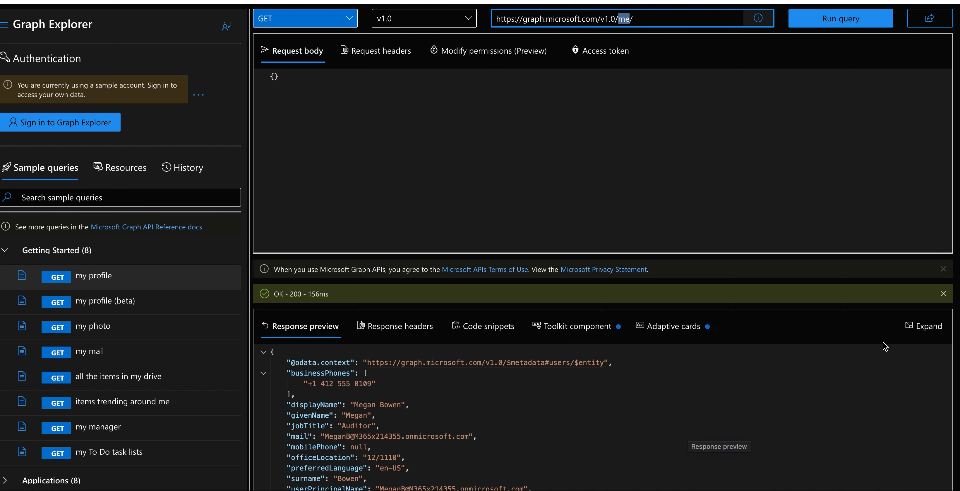
click(909, 327)
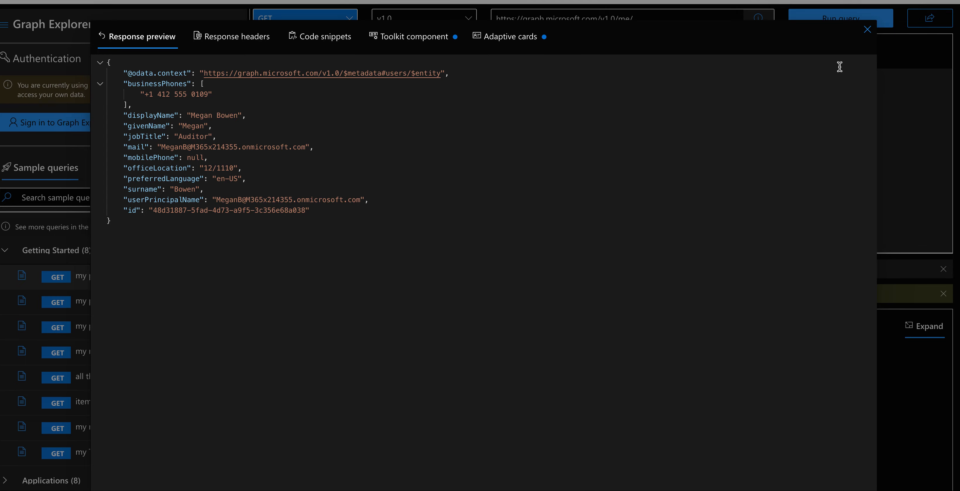
click(867, 30)
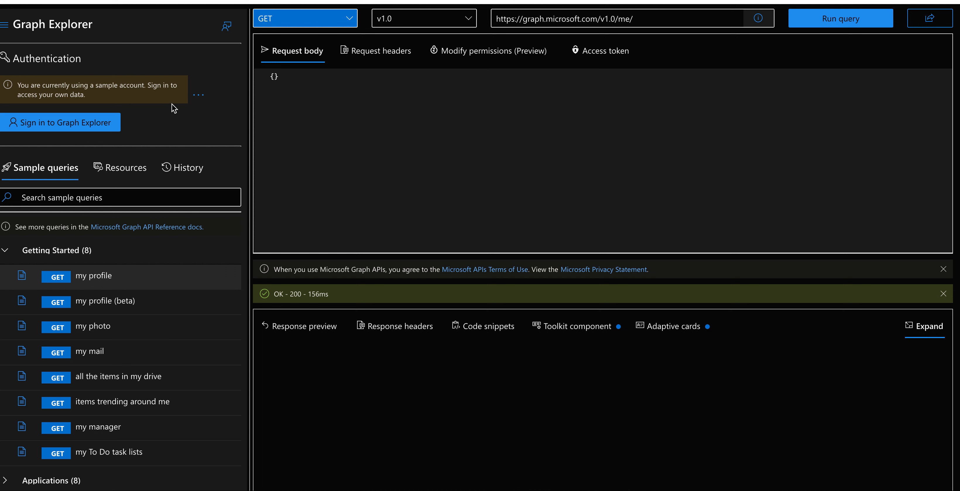
Step: Run the "my mail" sample query and inspect its response headers and response preview
click(124, 359)
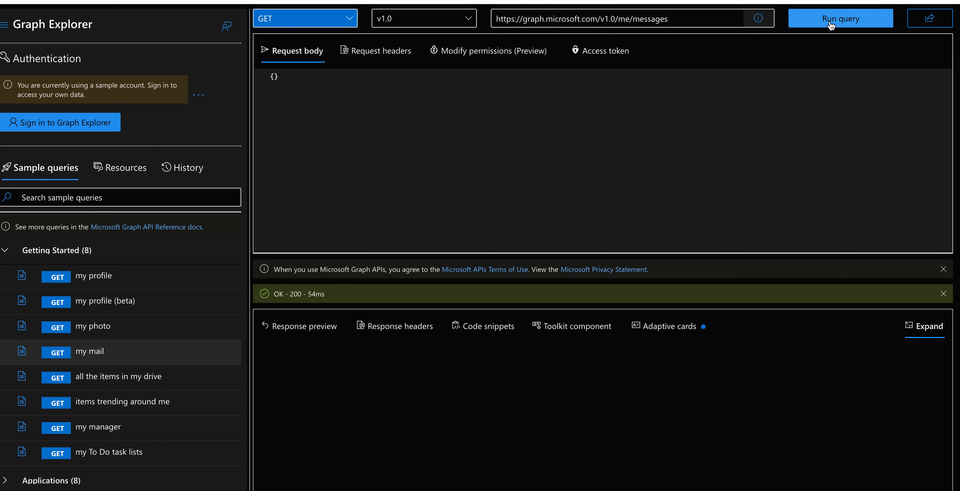
click(420, 338)
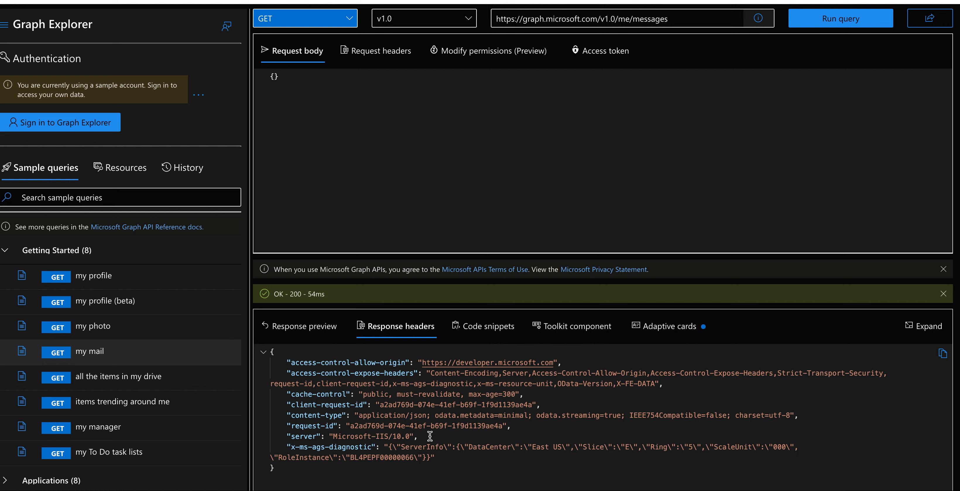
click(328, 336)
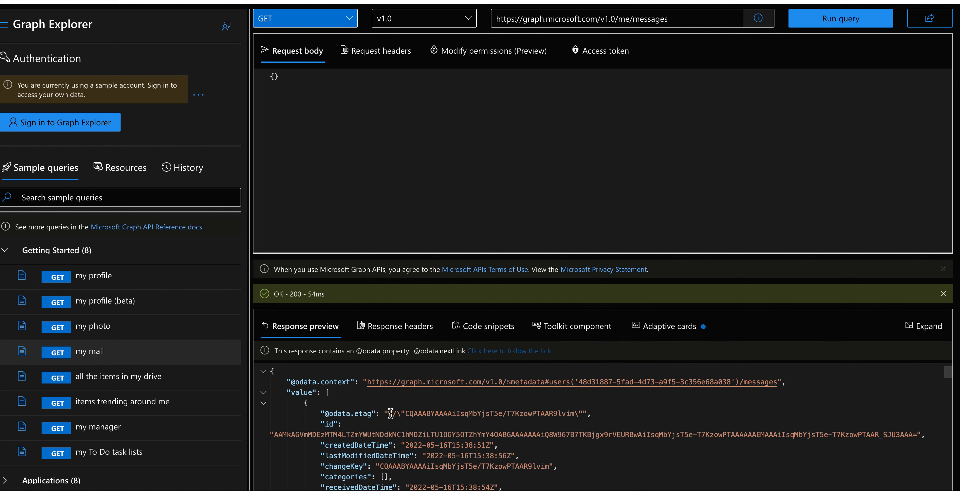
scroll(390, 413, down, 2)
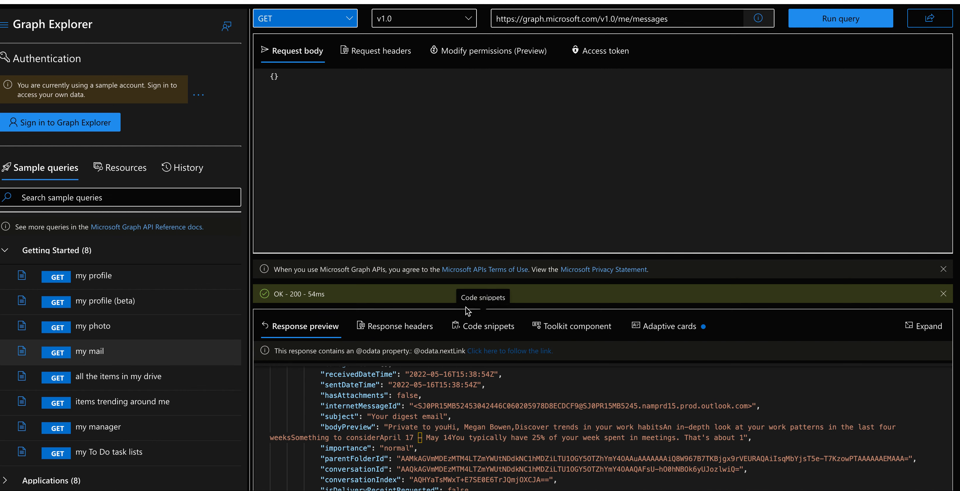
Step: Expand the mail response and examine the "value" array that holds the returned messages
click(921, 328)
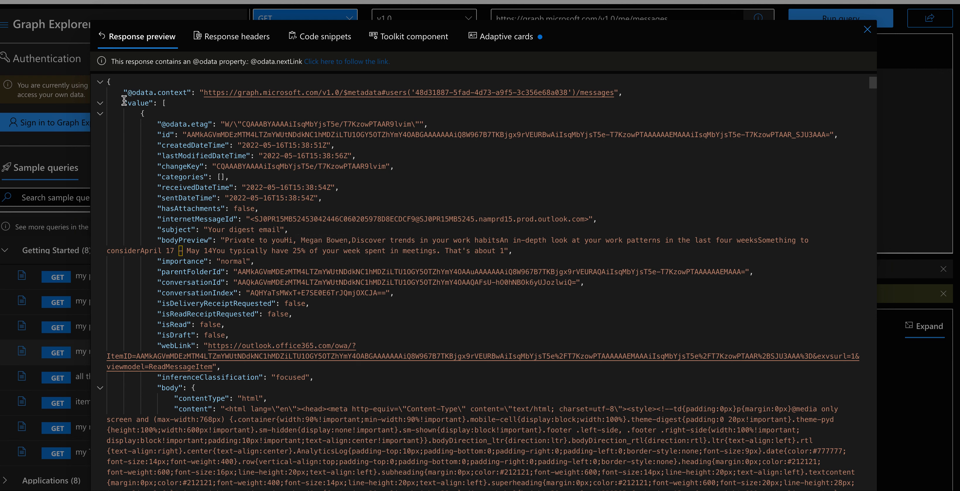
drag(125, 101, 153, 104)
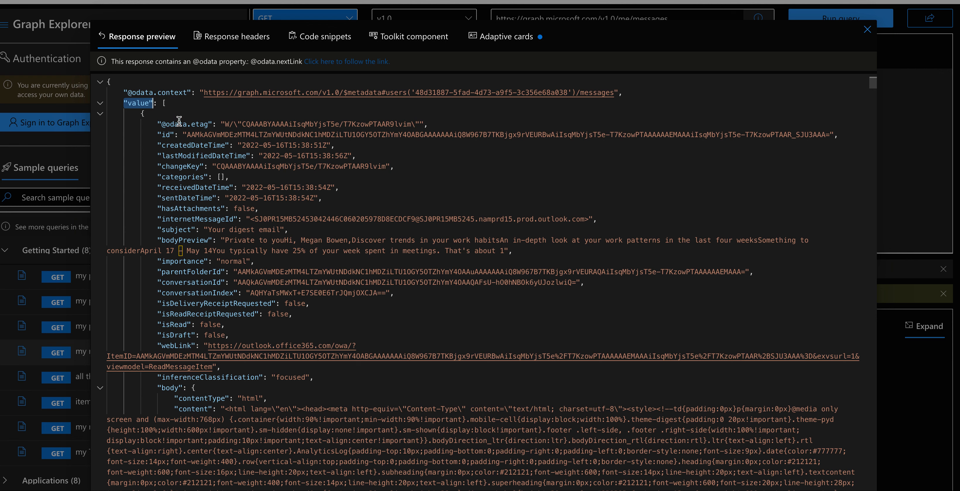
click(167, 104)
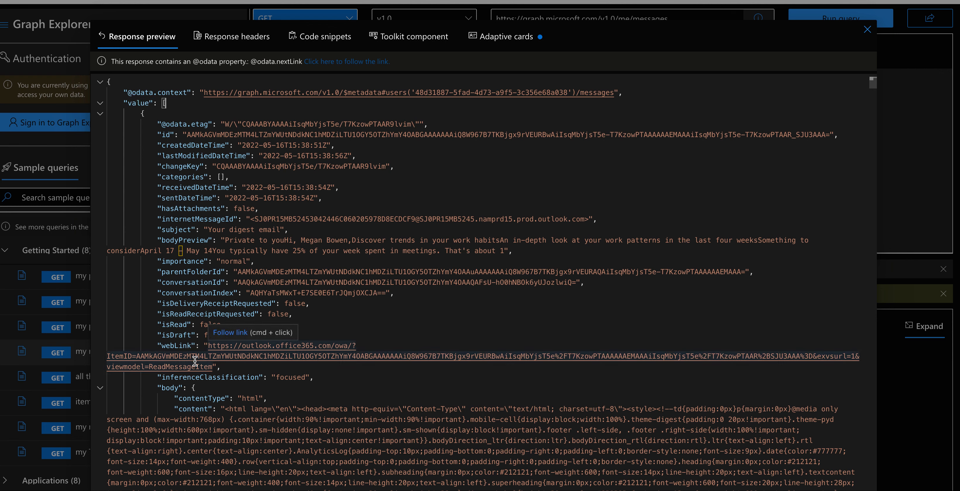
scroll(196, 364, down, 1)
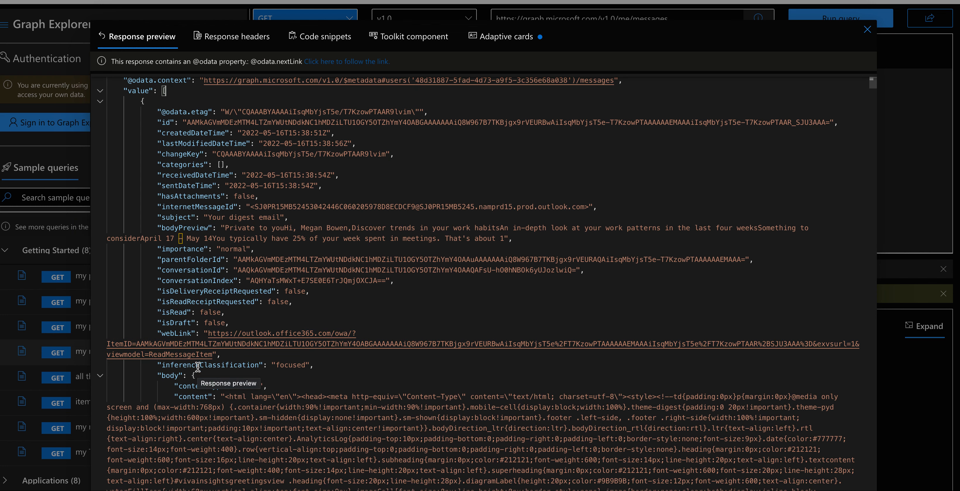
scroll(197, 366, up, 1)
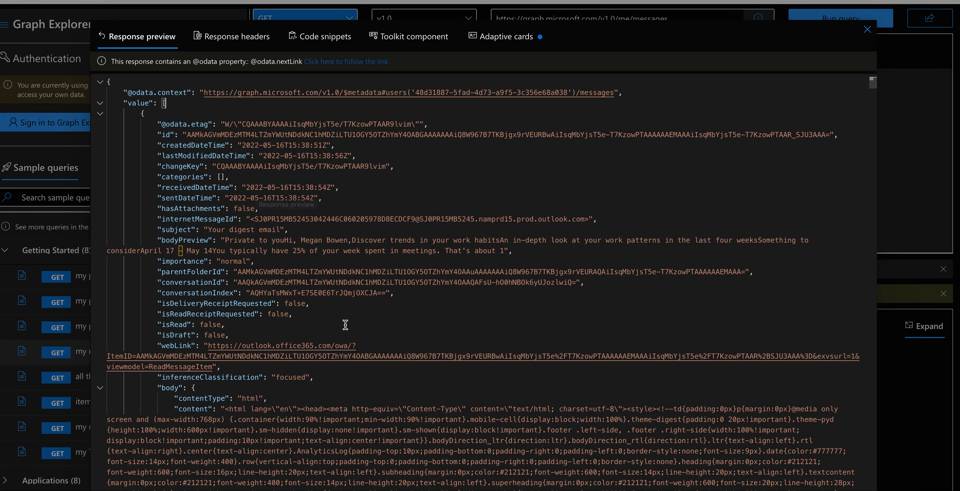
Step: Examine the first message's properties and HTML body content in the expanded response, through to the next message record
scroll(345, 325, down, 15)
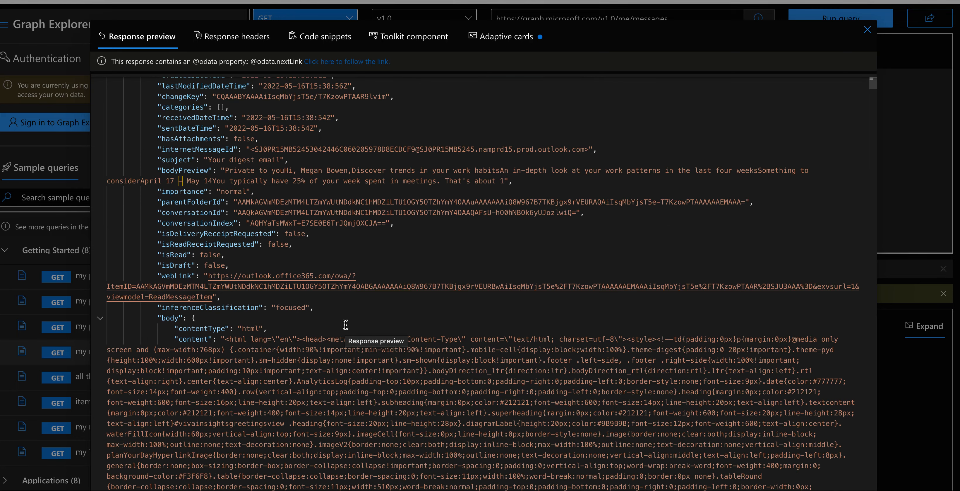
scroll(345, 325, up, 15)
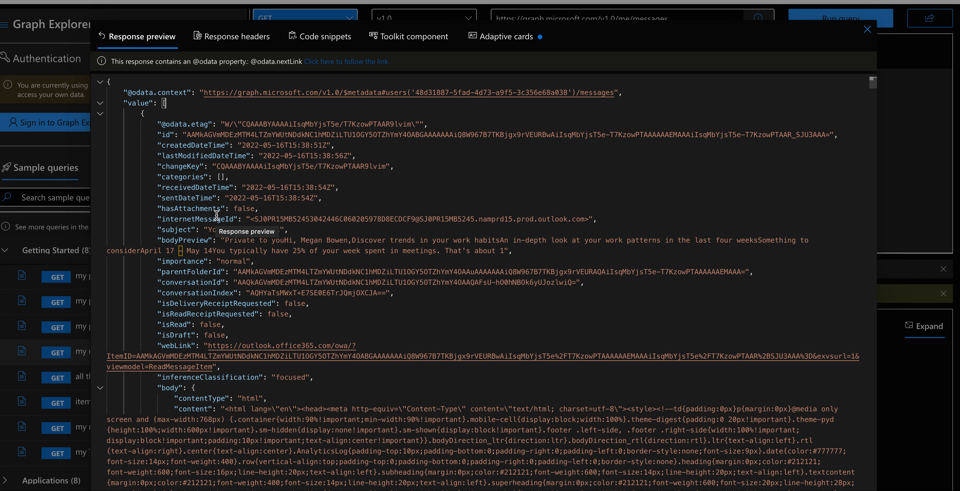
scroll(221, 276, down, 3)
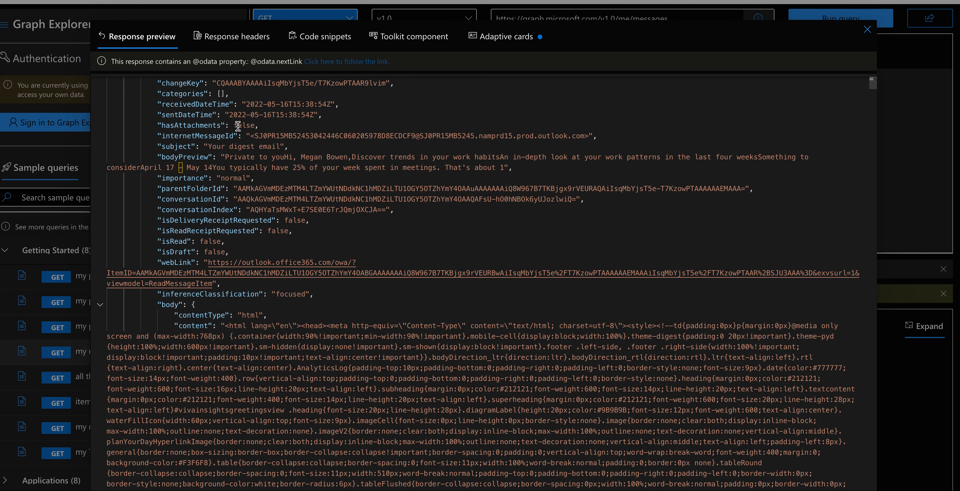
scroll(240, 270, down, 10)
scroll(240, 269, up, 12)
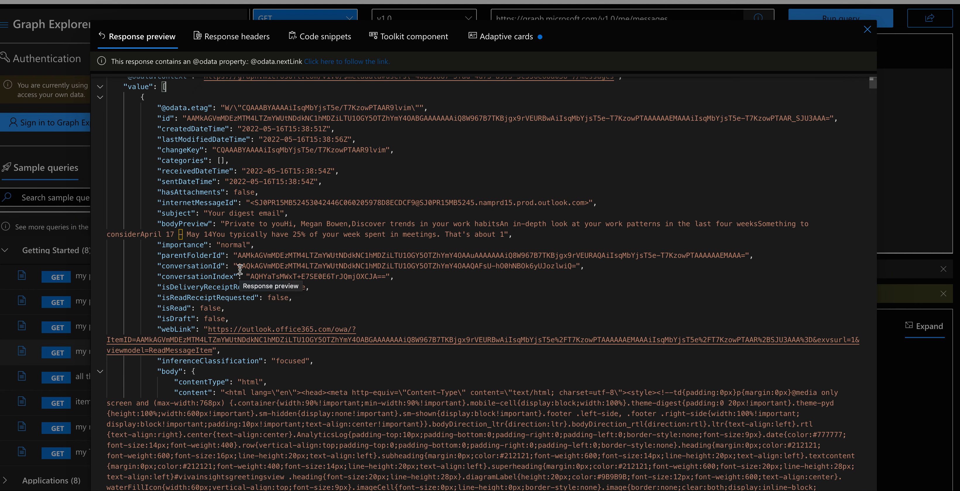
scroll(240, 269, down, 8)
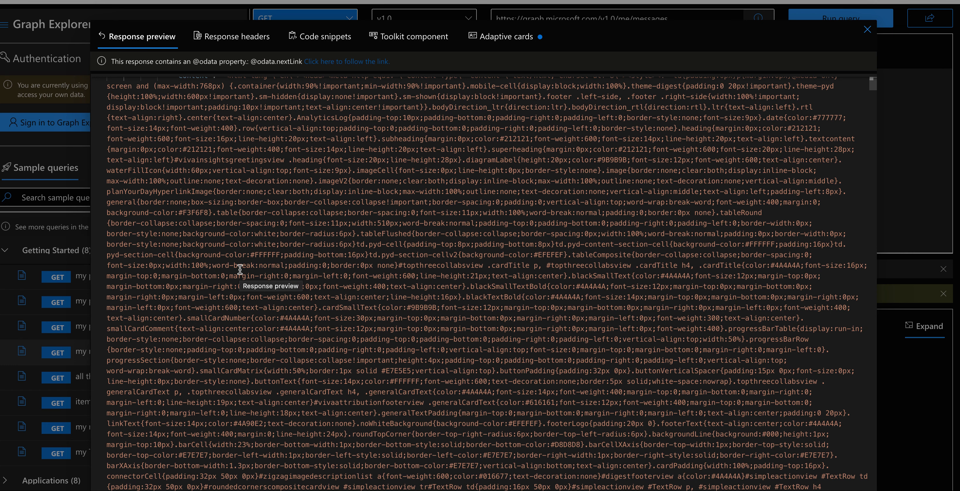
scroll(240, 270, down, 10)
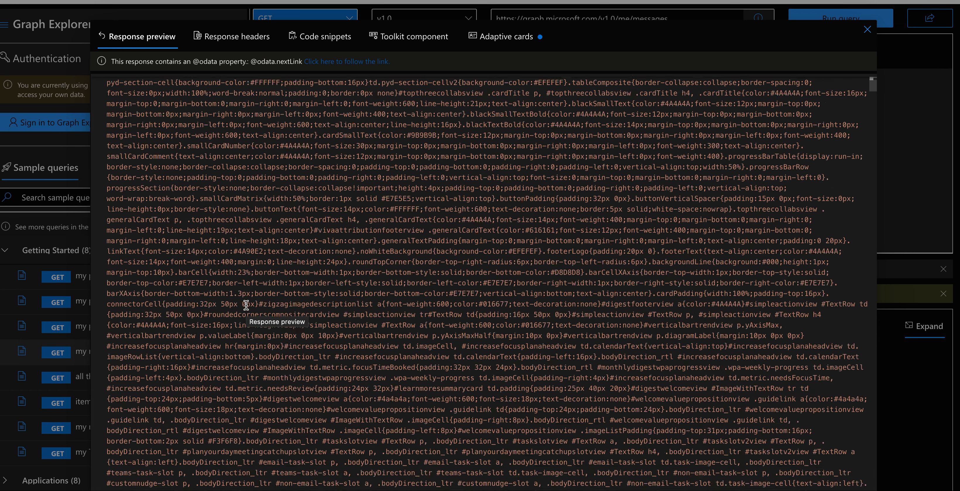
scroll(246, 306, down, 10)
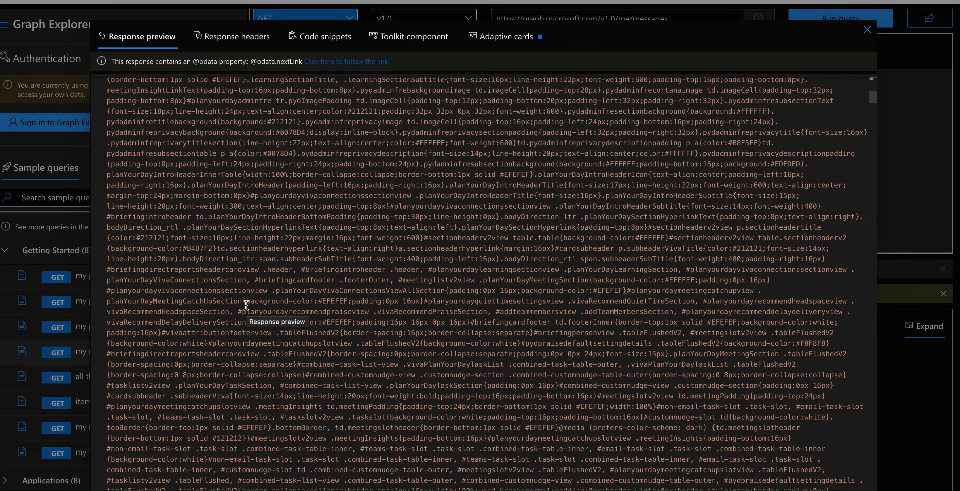
scroll(246, 306, down, 10)
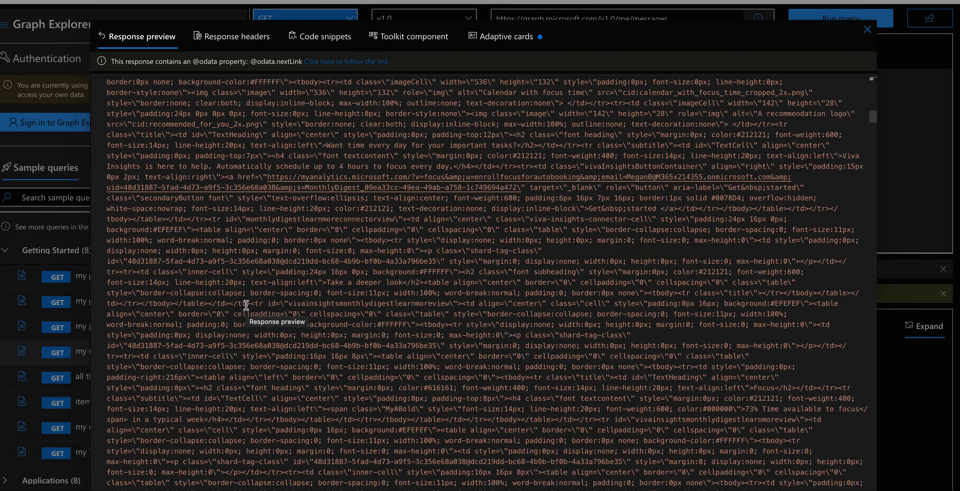
scroll(246, 305, down, 5)
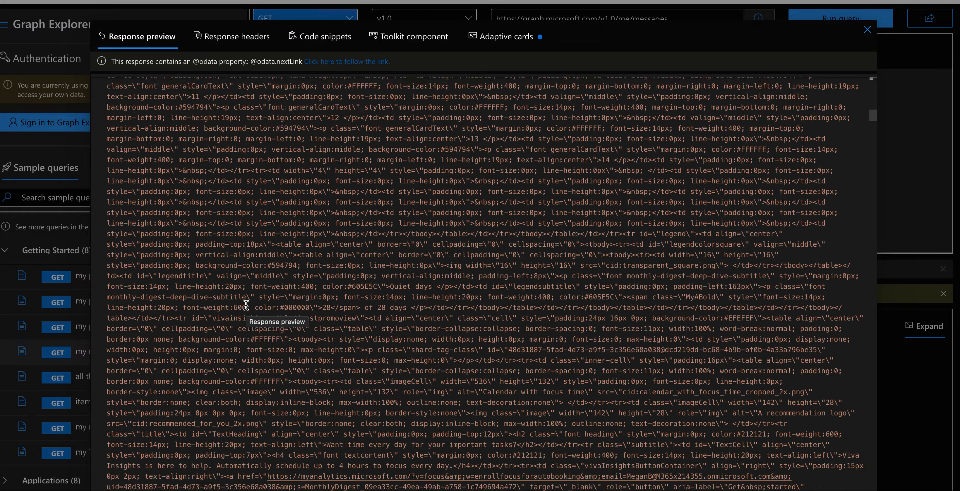
scroll(246, 305, down, 10)
scroll(245, 305, up, 8)
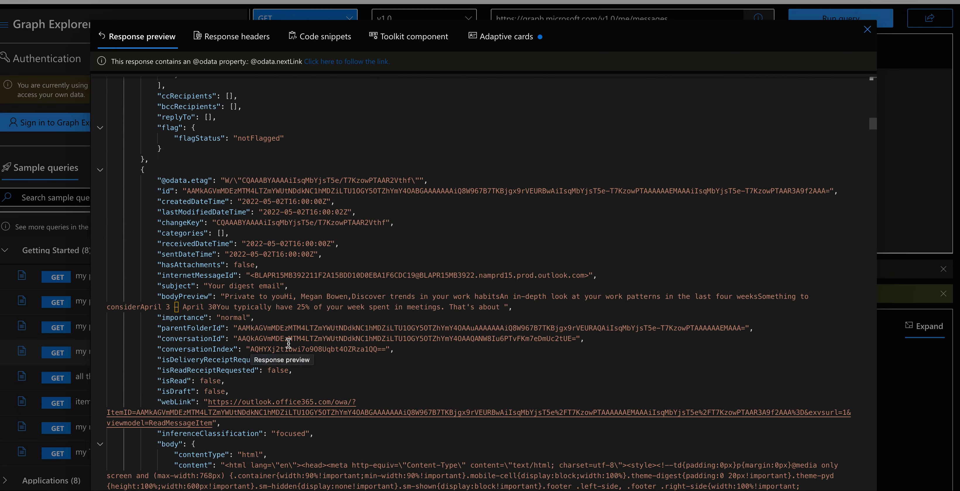
Step: Return to the beginning of the mail response and close its expanded window
scroll(289, 342, up, 5)
scroll(289, 343, up, 20)
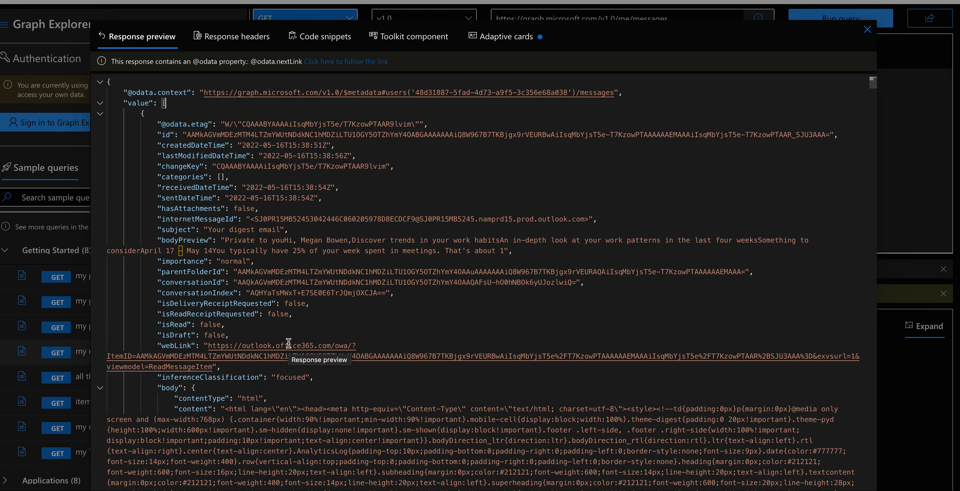
click(868, 30)
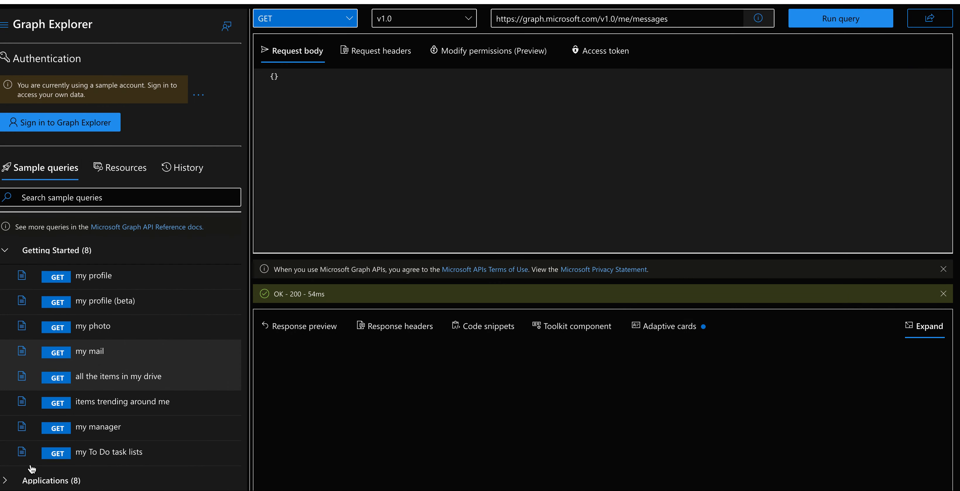
Step: Expand the Microsoft Teams category in the sample queries to list its requests
scroll(31, 468, down, 5)
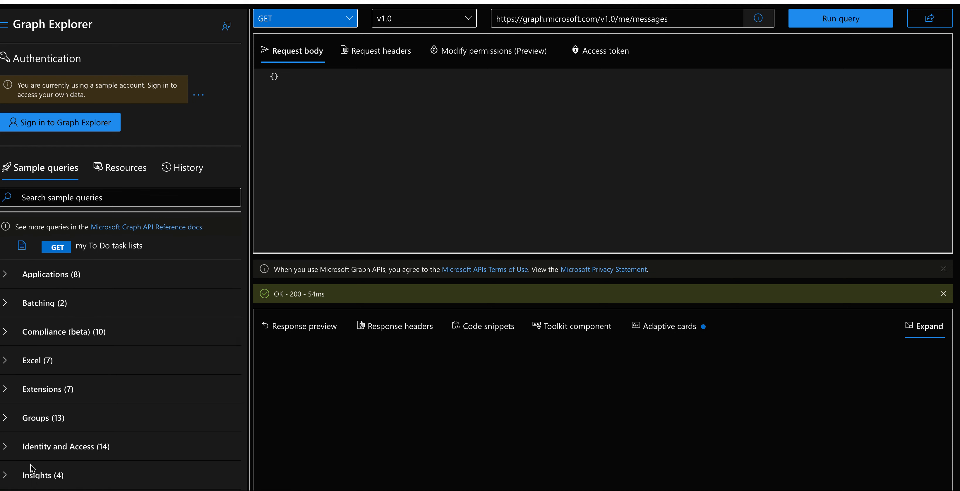
scroll(32, 469, down, 3)
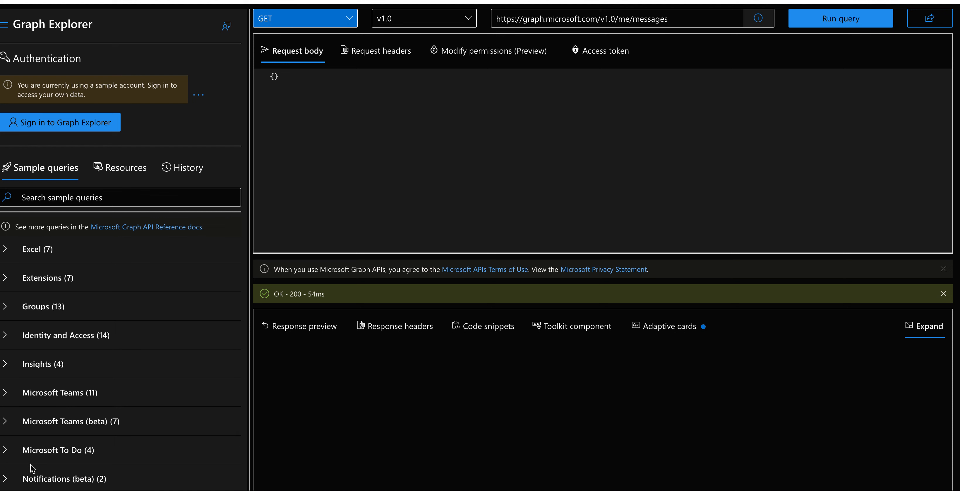
scroll(31, 469, down, 1)
click(4, 364)
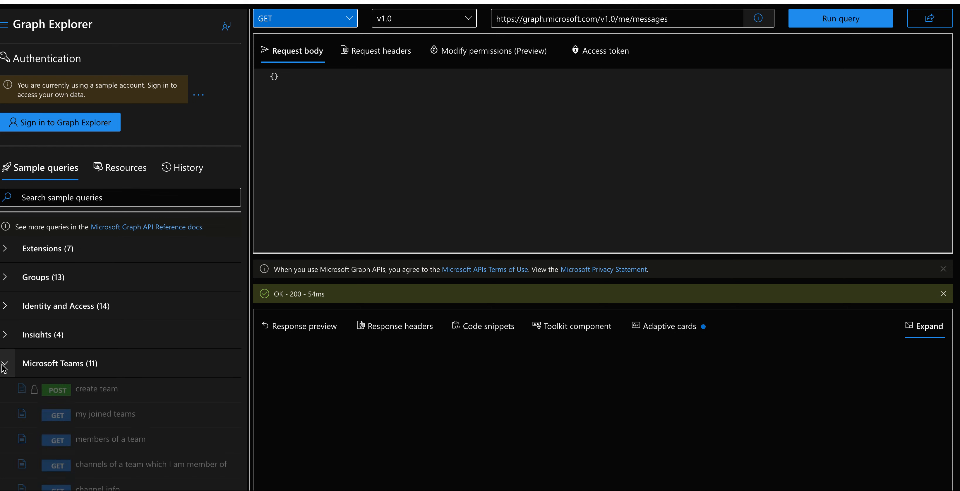
scroll(101, 431, down, 2)
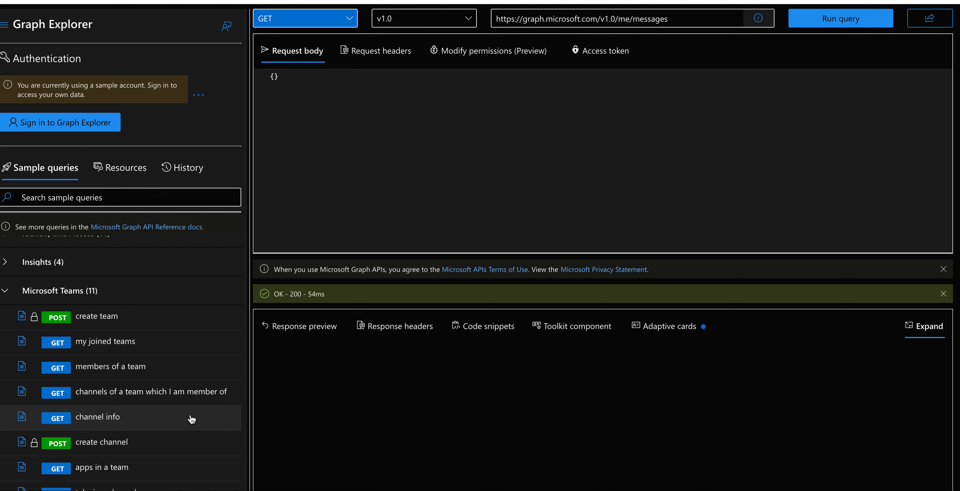
scroll(190, 419, down, 1)
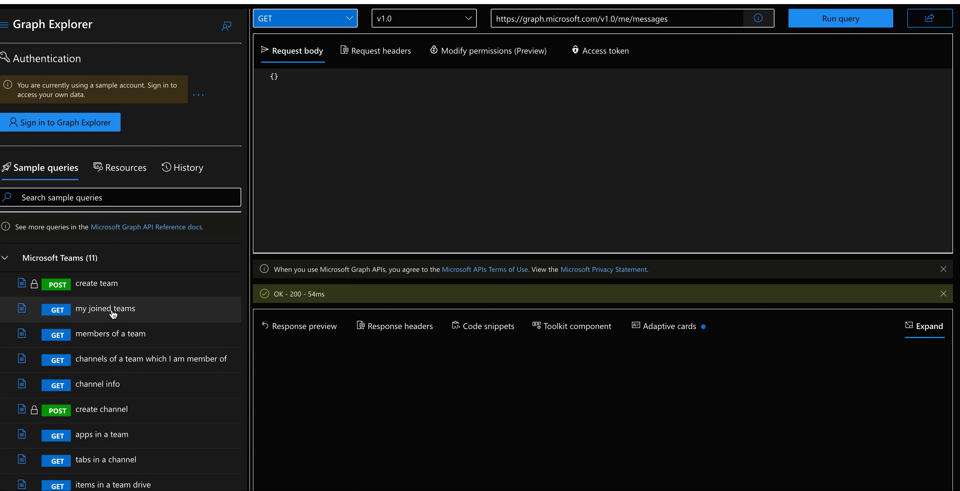
Step: Run the "members of a team" sample query and display its response headers
click(76, 338)
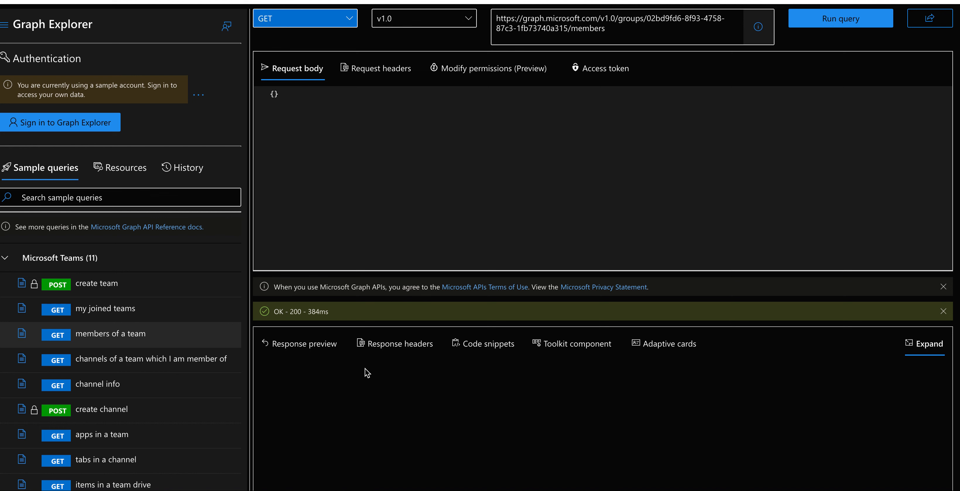
click(851, 23)
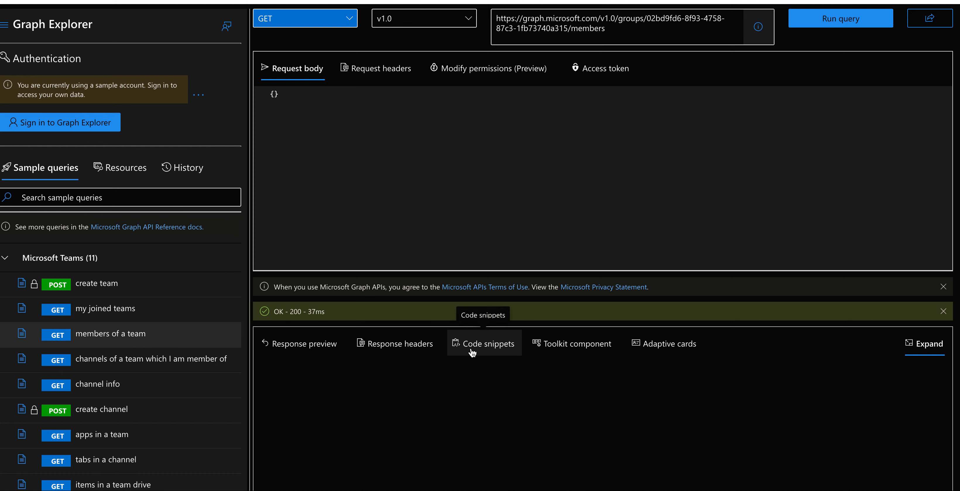
click(427, 349)
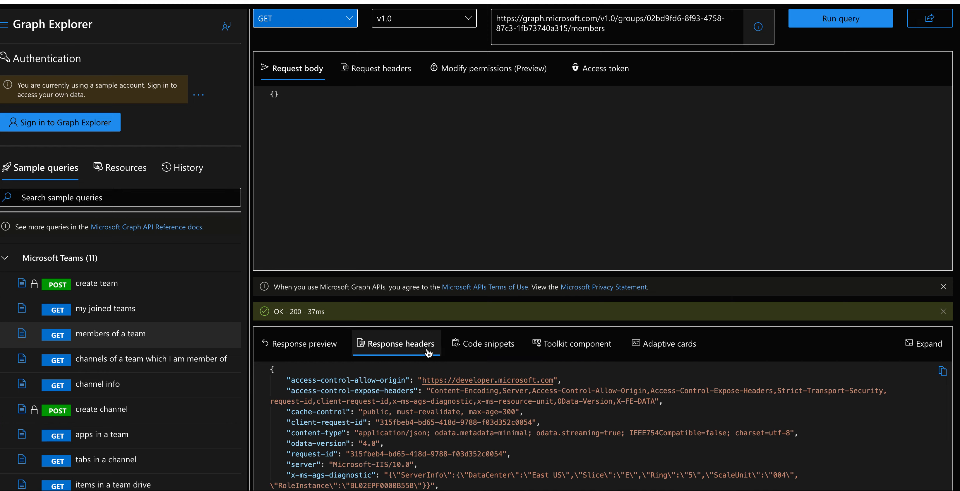
Step: View the team members response in an expanded window, checking its response headers before returning to the response preview
click(934, 348)
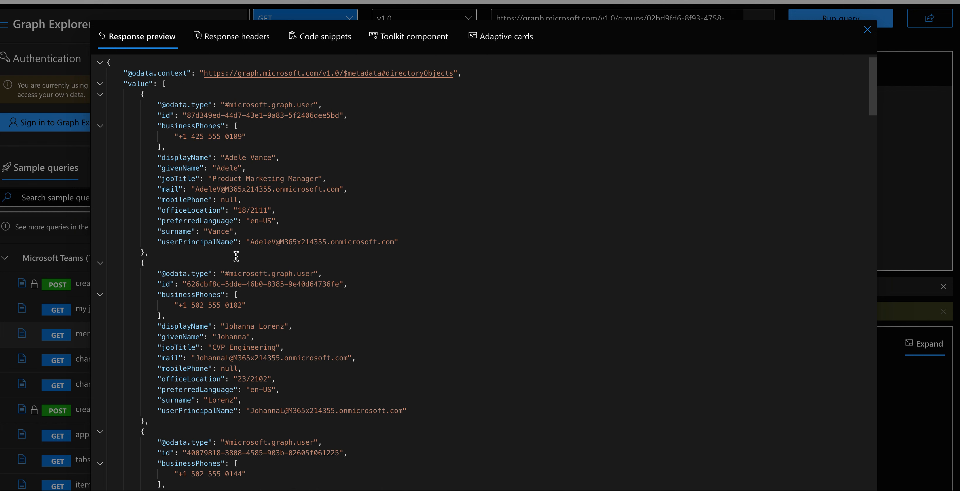
click(242, 47)
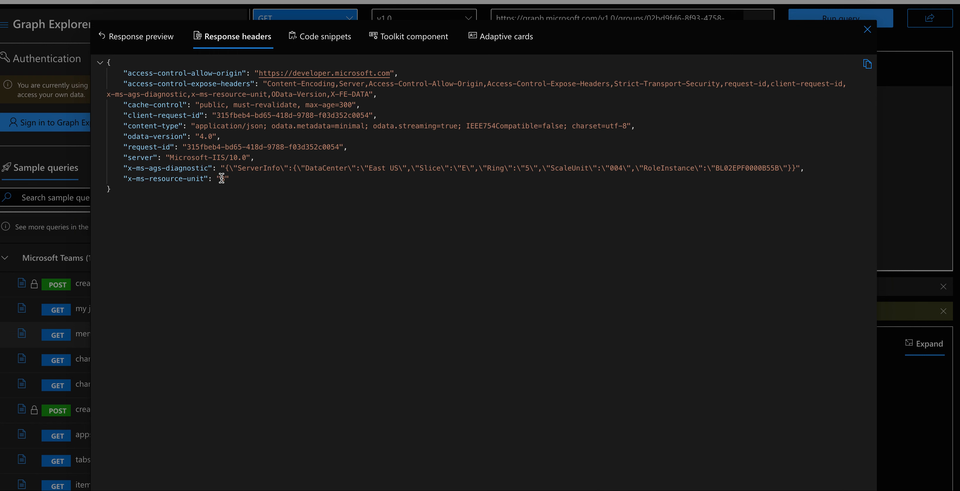
click(142, 42)
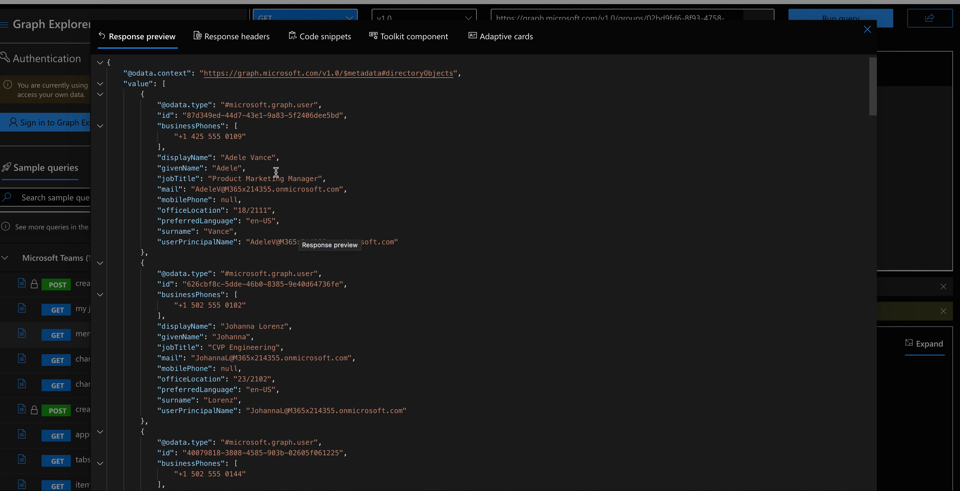
Step: Highlight the complete first user record in the "value" array, followed by the complete second user record
drag(140, 94, 157, 228)
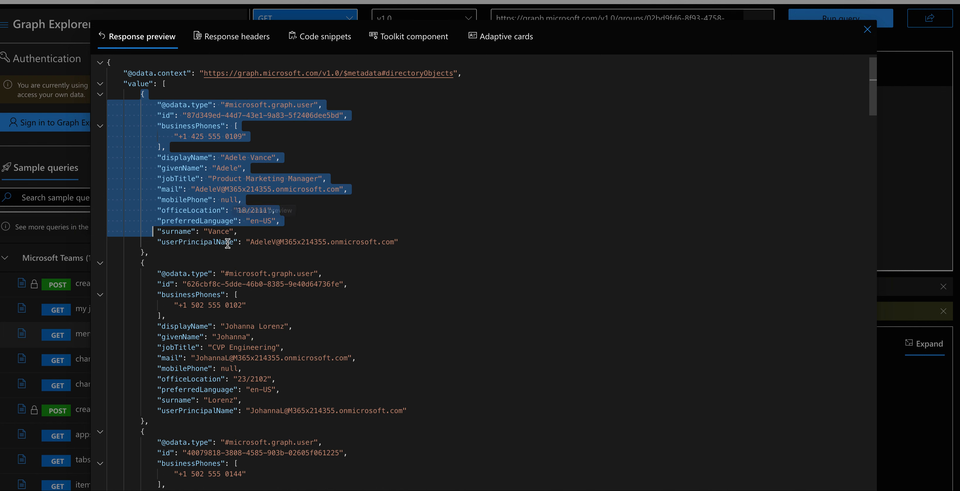
click(143, 94)
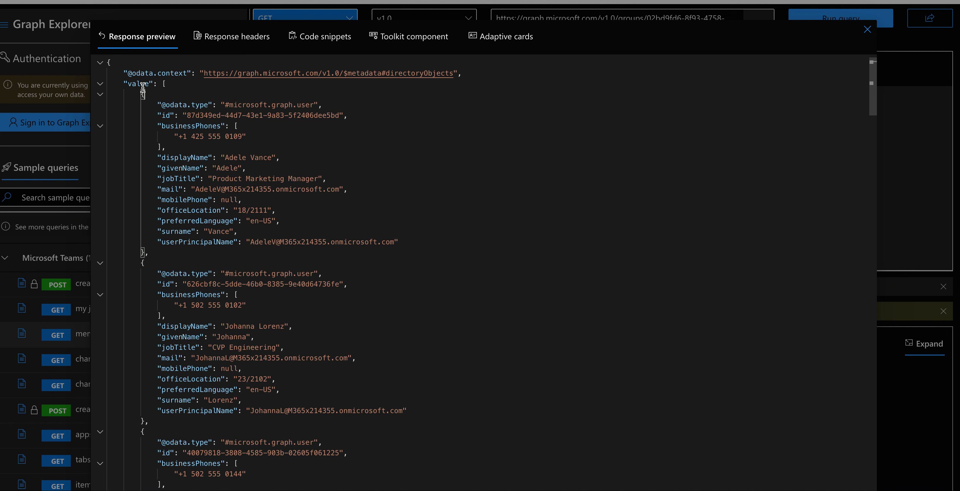
drag(142, 94, 175, 248)
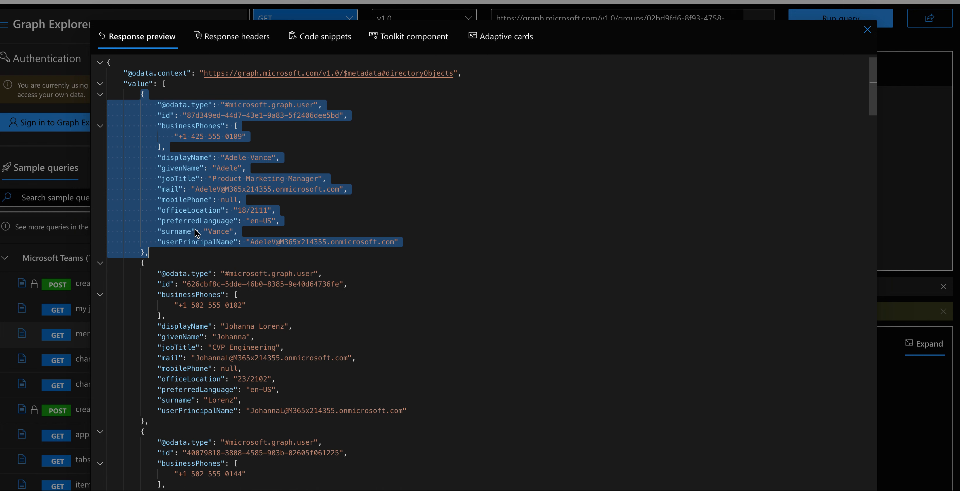
click(142, 265)
drag(141, 265, 150, 429)
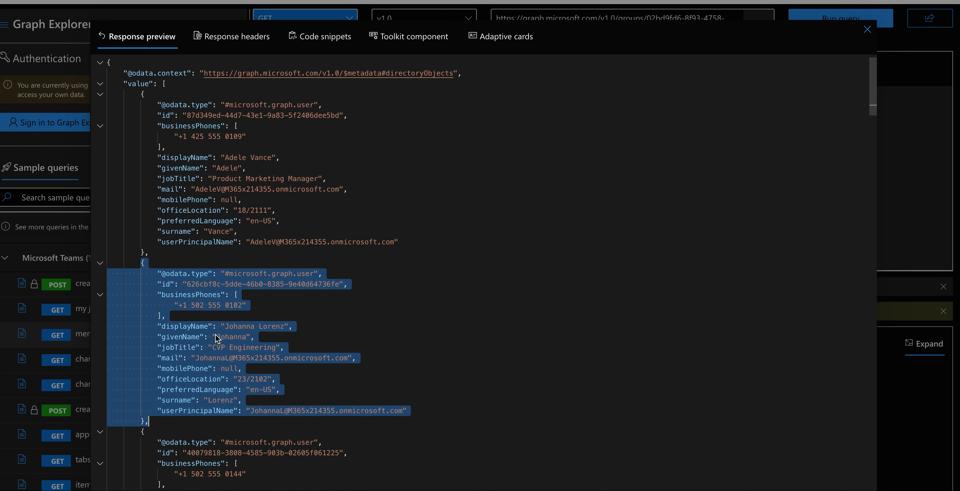
Step: Examine the remaining team member records through to the end of the response and close the expanded window
scroll(275, 359, down, 10)
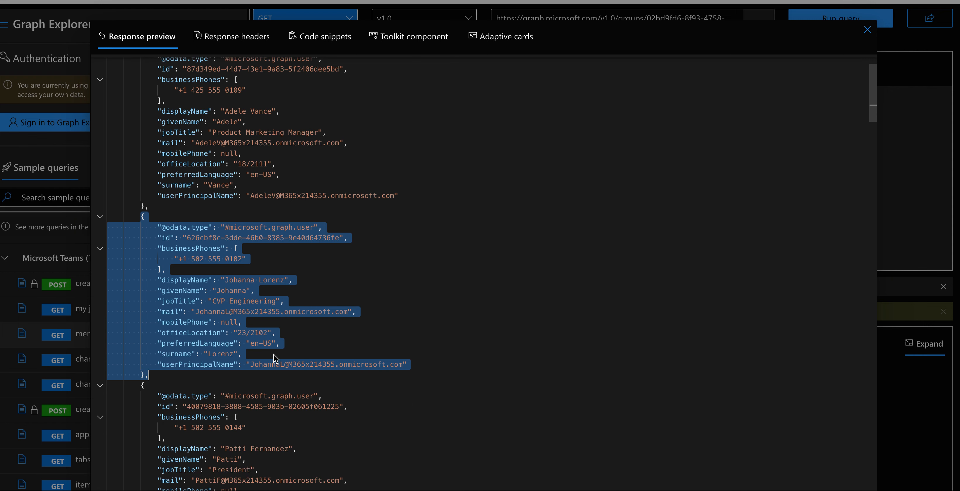
scroll(275, 359, down, 20)
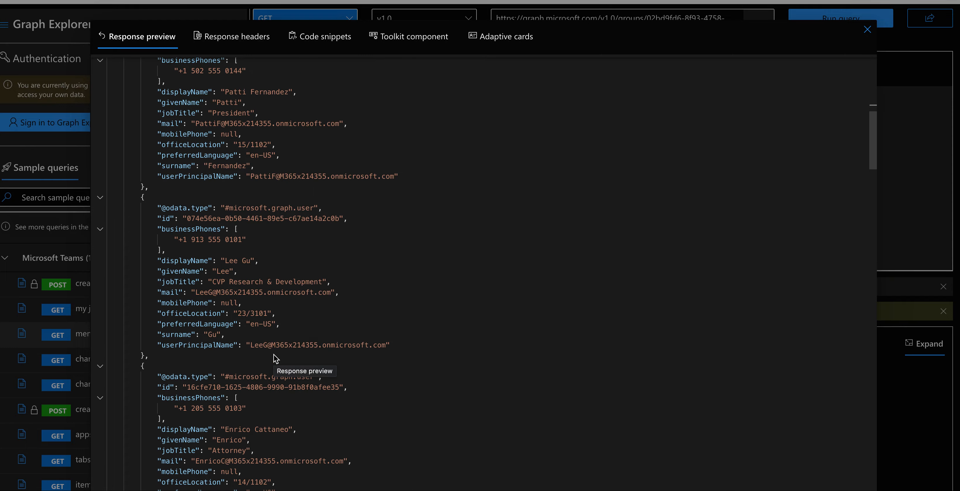
scroll(274, 355, down, 20)
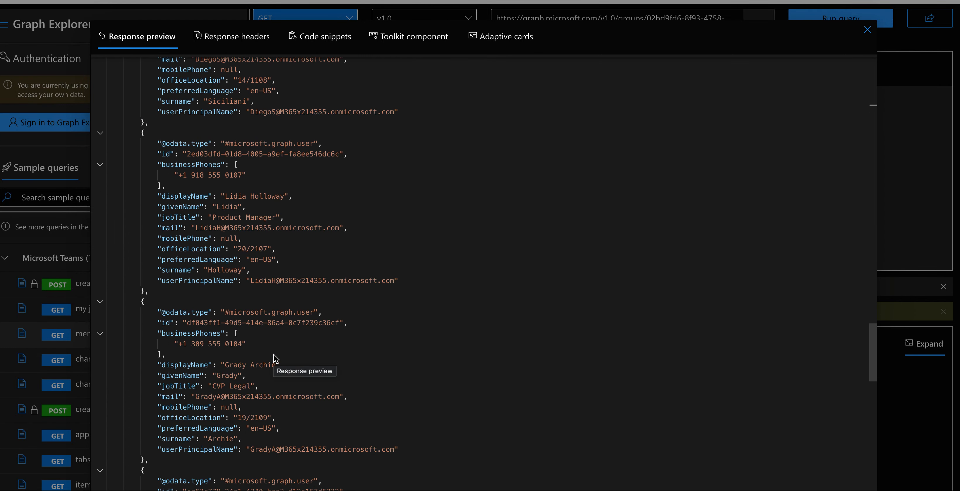
scroll(274, 359, down, 7)
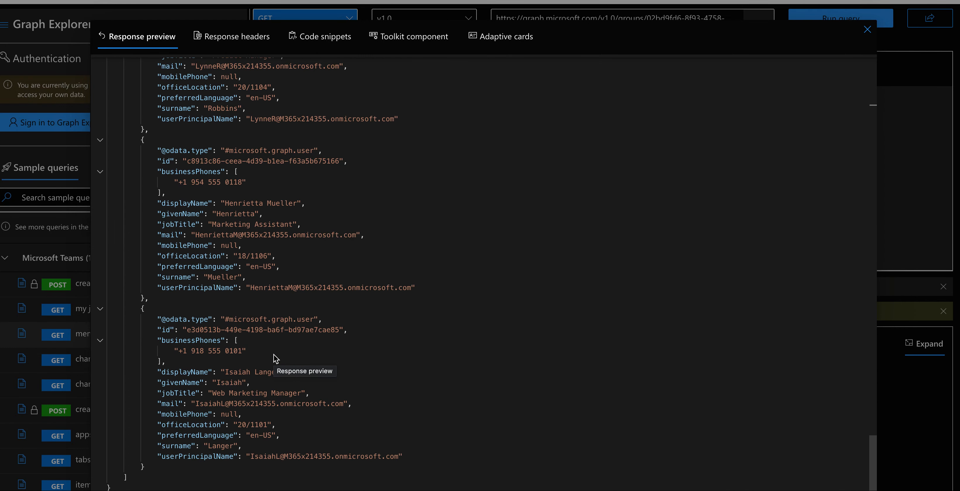
scroll(276, 358, up, 10)
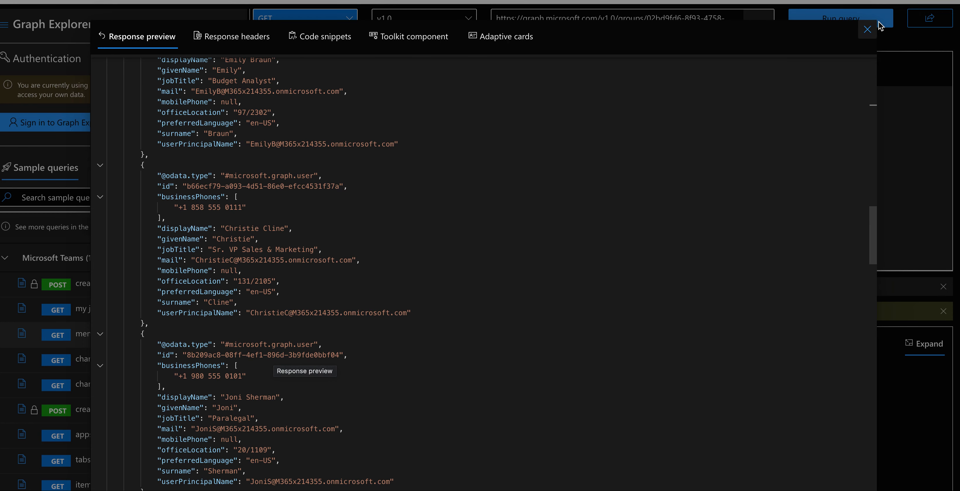
click(868, 30)
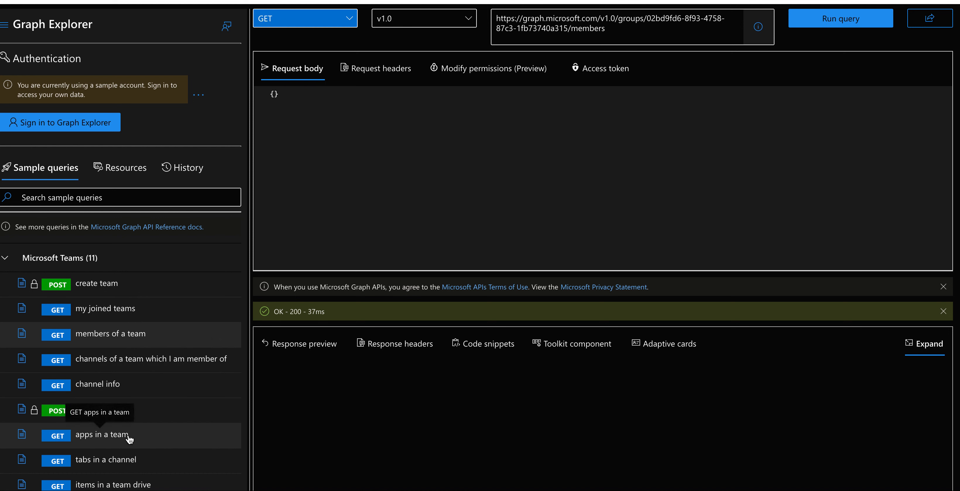
Step: Run the "channel info" sample query and highlight the "teams" segment, team ID and channel ID in its request URL
click(151, 381)
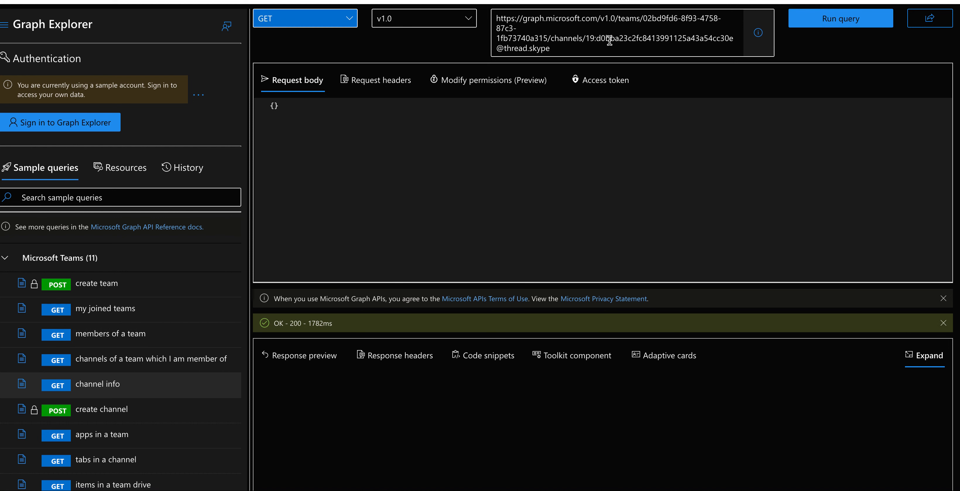
double_click(629, 20)
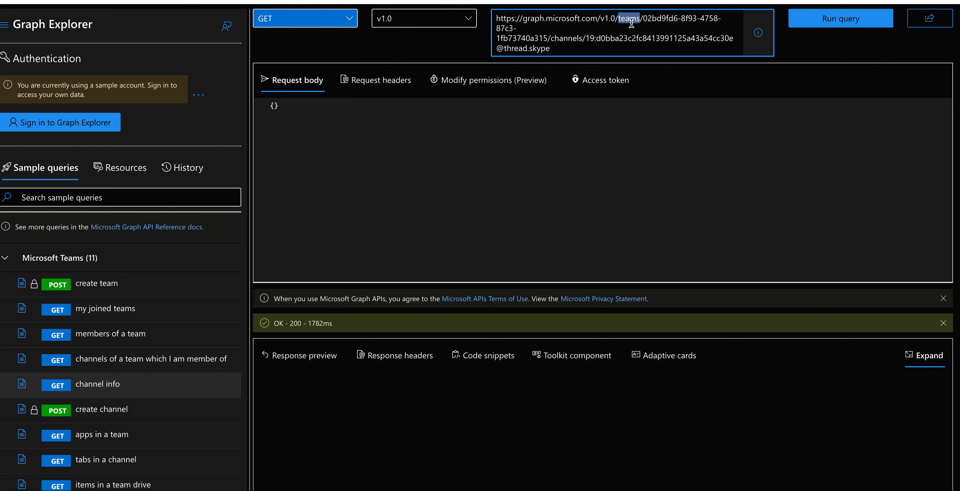
click(632, 25)
drag(643, 18, 648, 39)
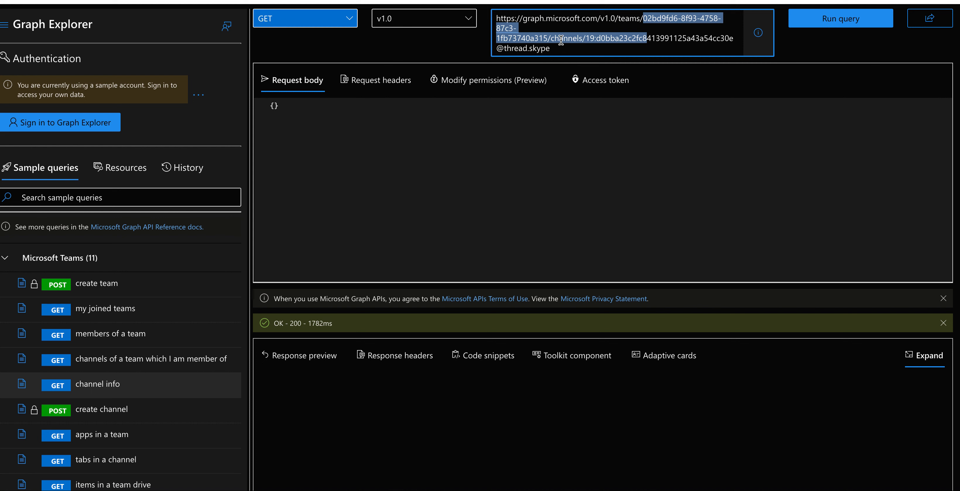
click(550, 41)
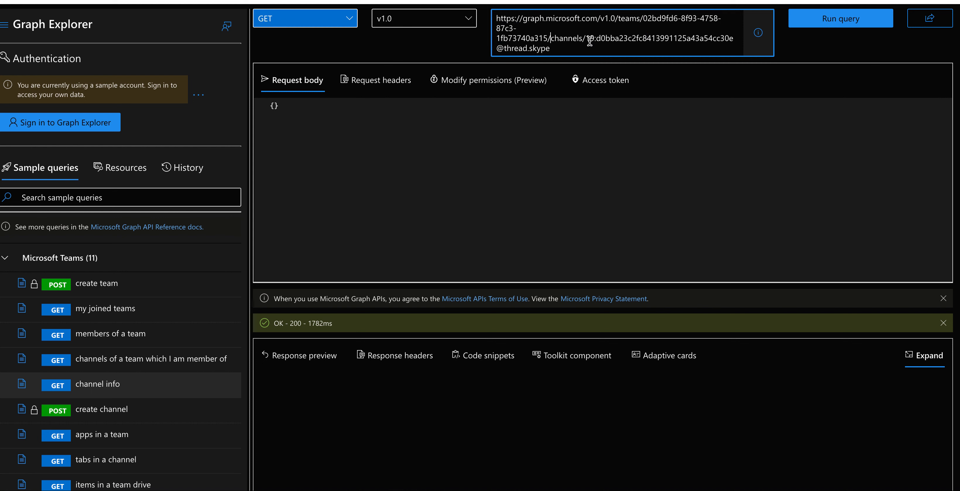
drag(589, 38, 590, 50)
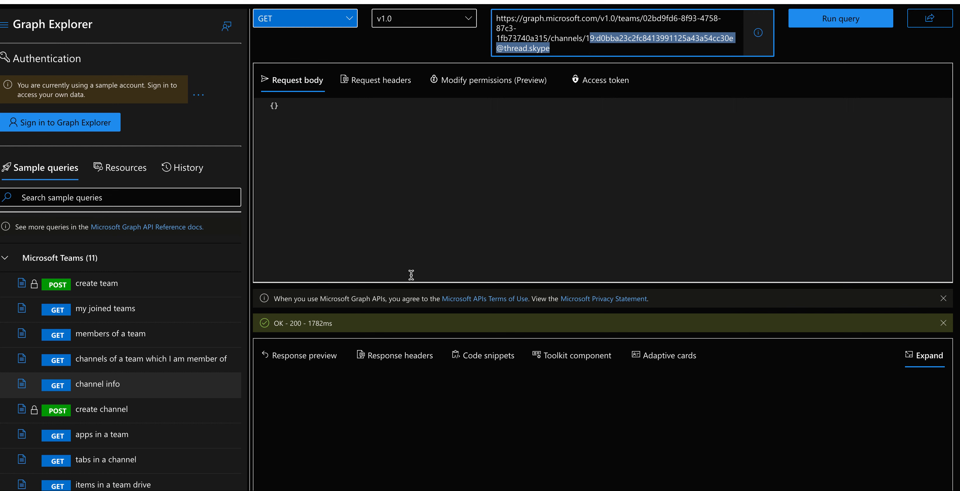
Step: View the channel response in an expanded window, highlight the "displayName" property, its value and the "email" value, and close the window
click(920, 359)
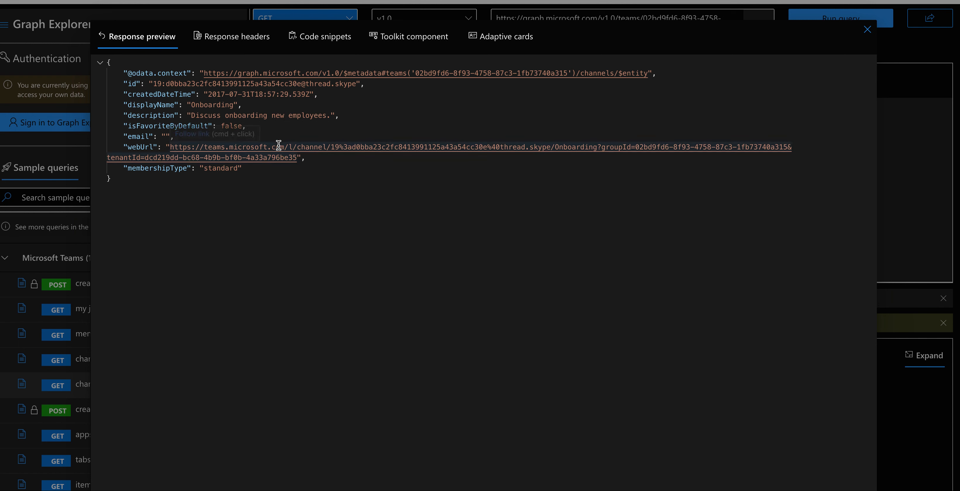
double_click(165, 105)
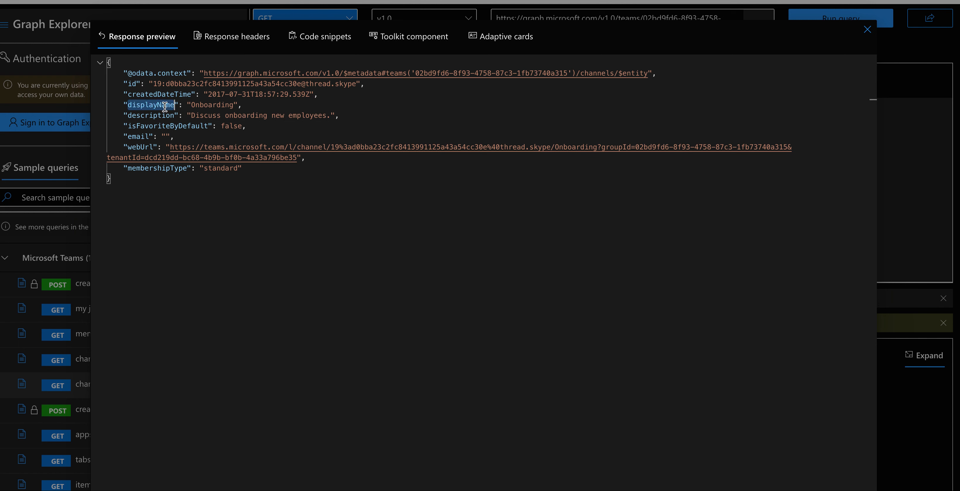
double_click(207, 107)
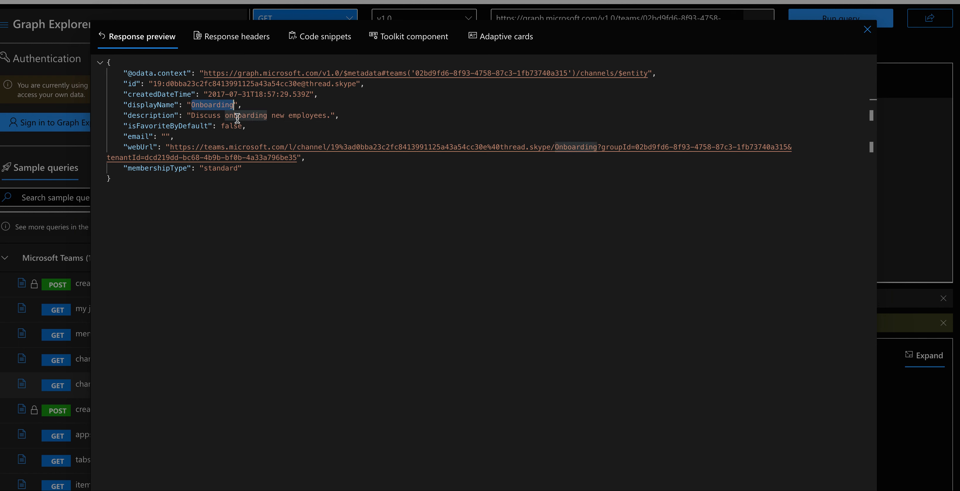
double_click(167, 137)
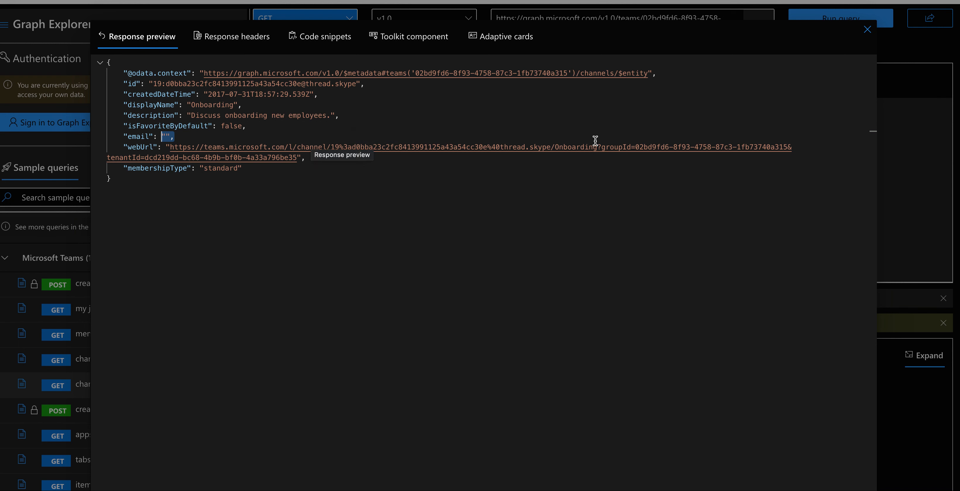
click(869, 32)
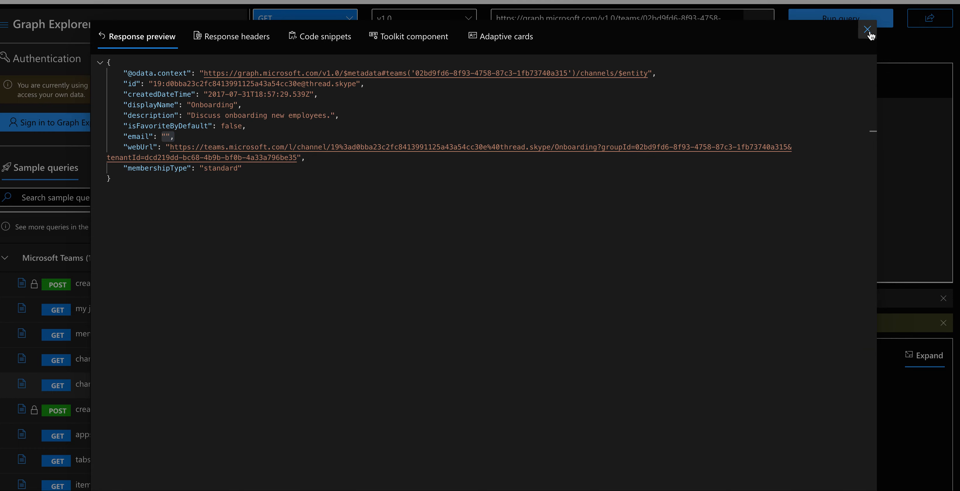
Step: Run the "messages (without replies) in a channel" sample query from the Microsoft Teams (beta) group
scroll(130, 469, down, 2)
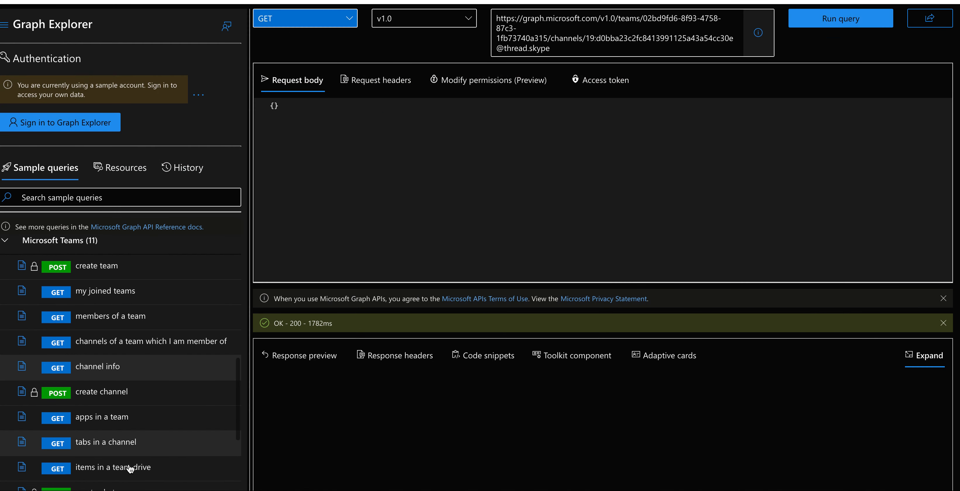
scroll(131, 469, down, 2)
scroll(133, 459, down, 1)
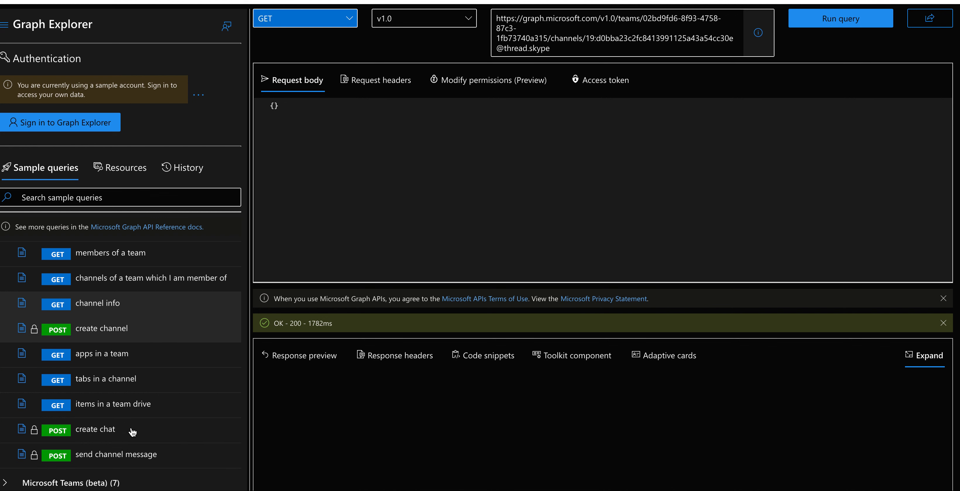
scroll(127, 455, down, 3)
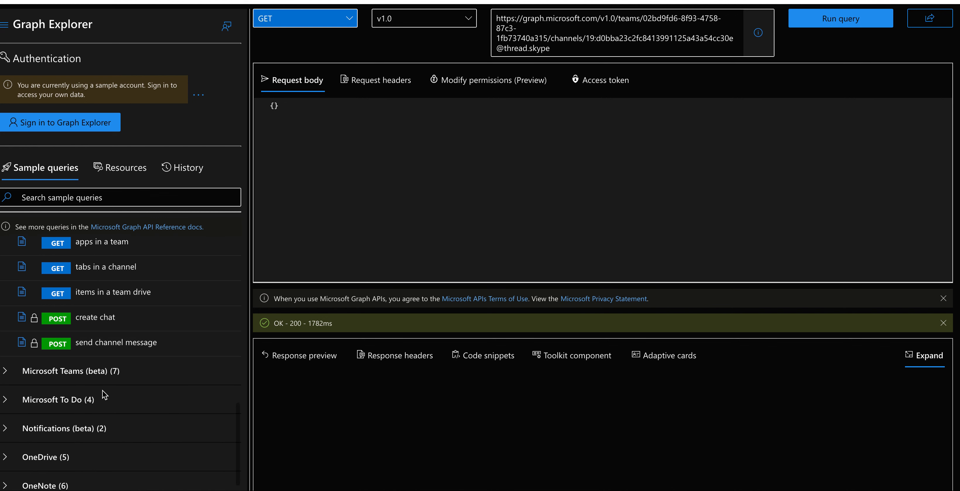
click(91, 376)
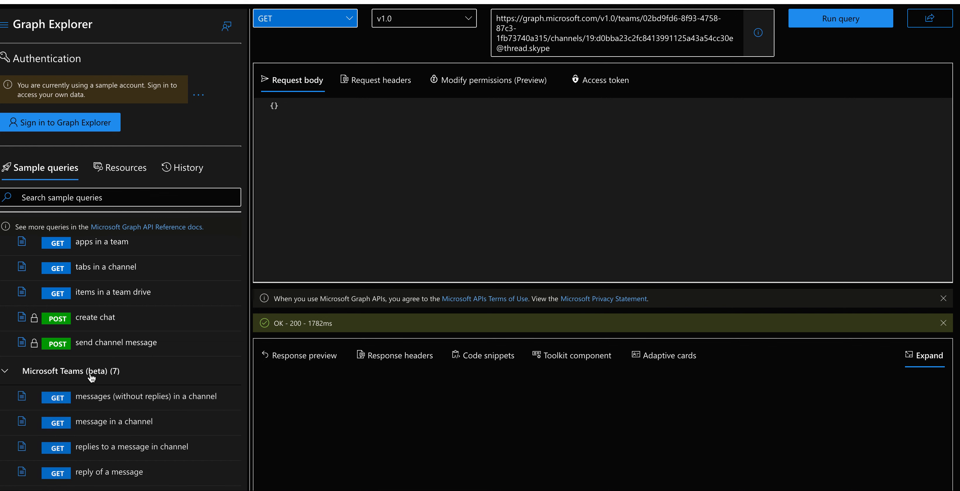
scroll(116, 463, down, 1)
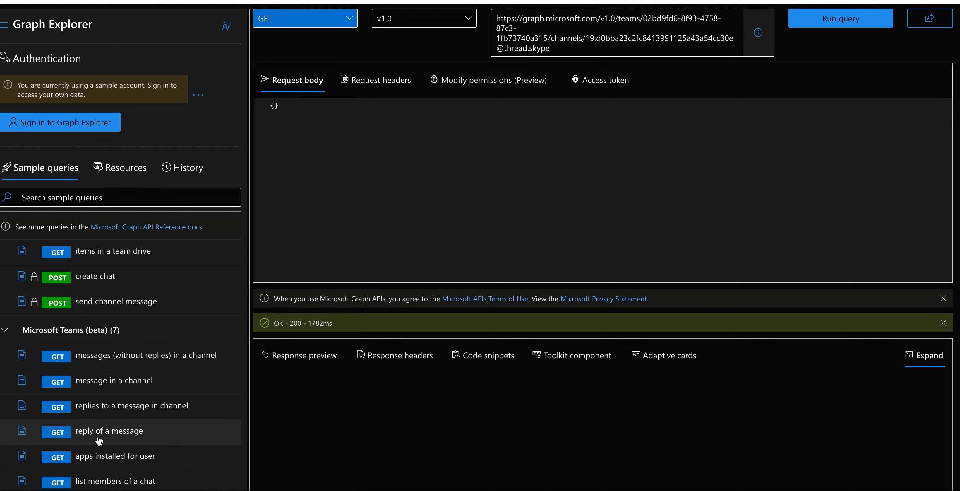
scroll(113, 436, down, 1)
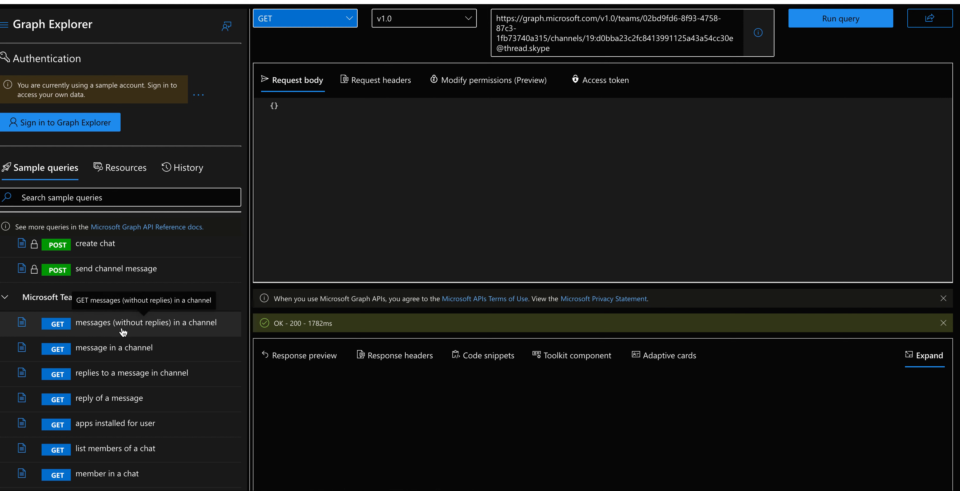
click(182, 323)
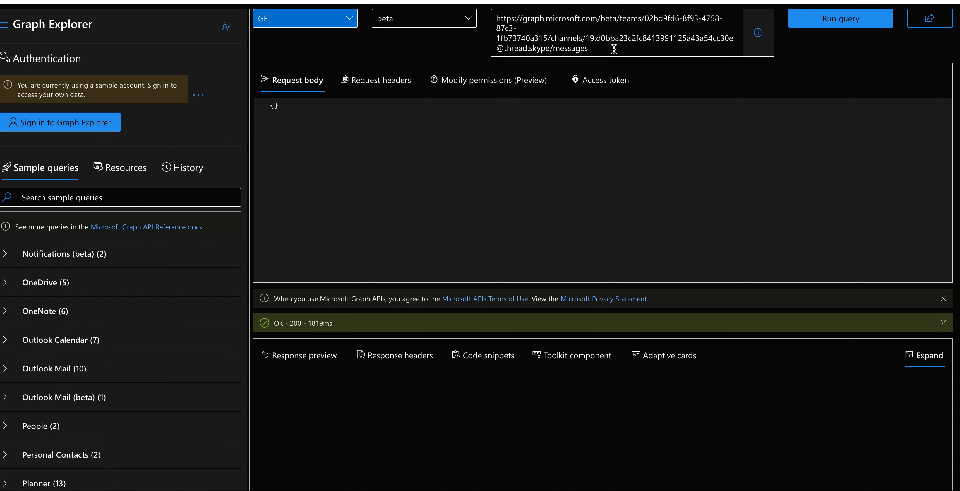
Step: Highlight the "teams", "beta" and "channels" segments and the channel ID in the request URL
double_click(633, 19)
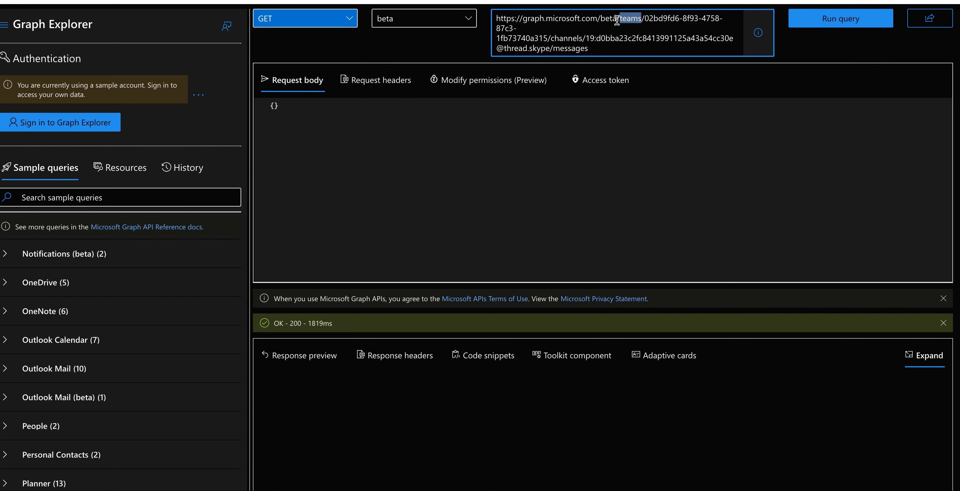
double_click(607, 19)
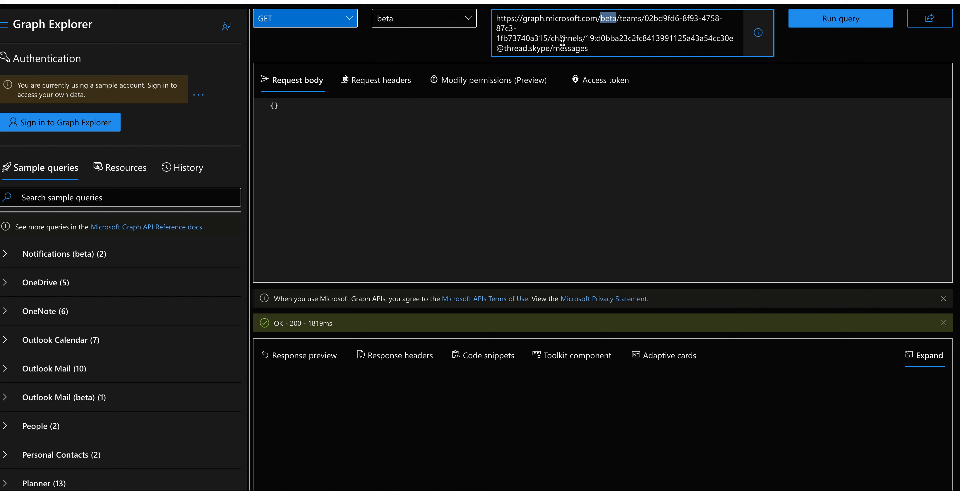
double_click(580, 39)
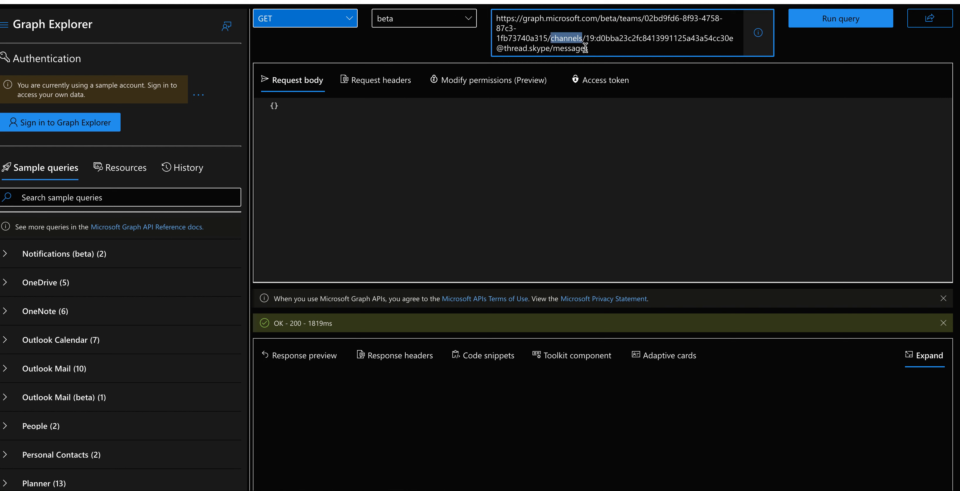
drag(645, 18, 551, 52)
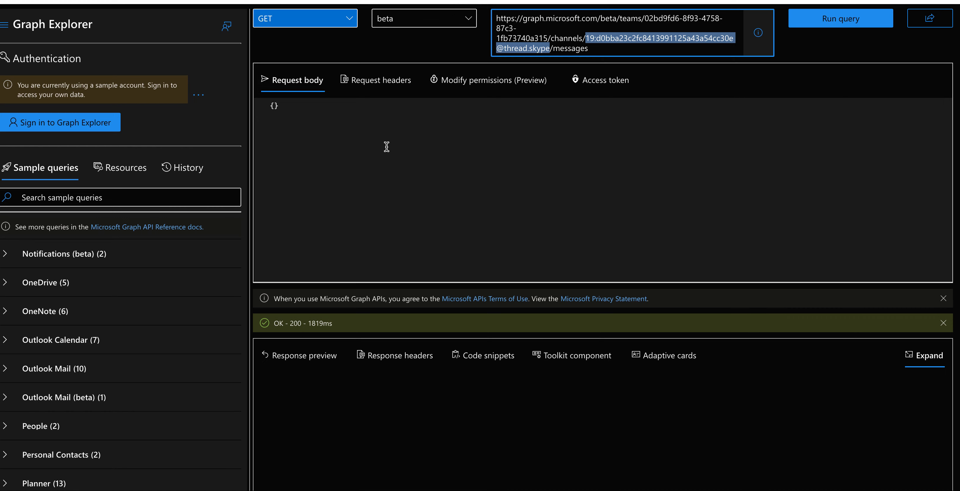
Step: View the channel messages response in an expanded window and examine the message count, the "value" array and its records
click(922, 360)
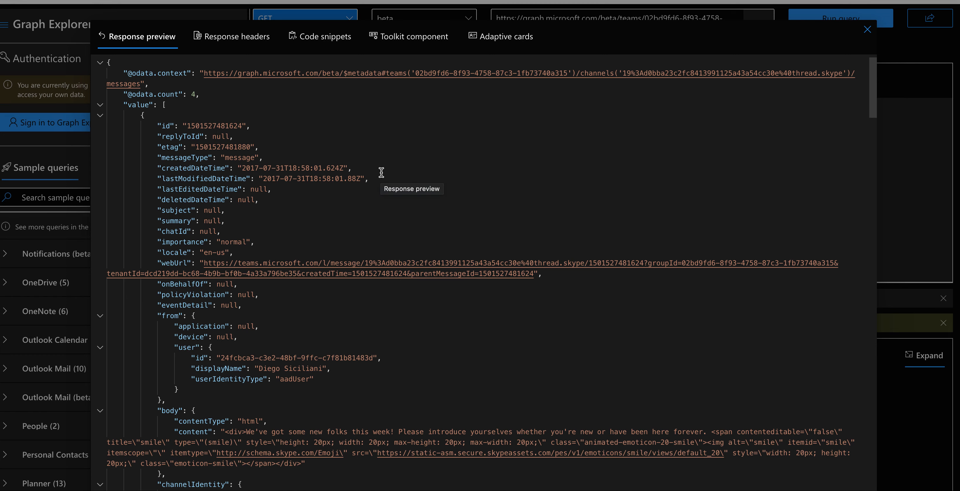
scroll(381, 172, down, 15)
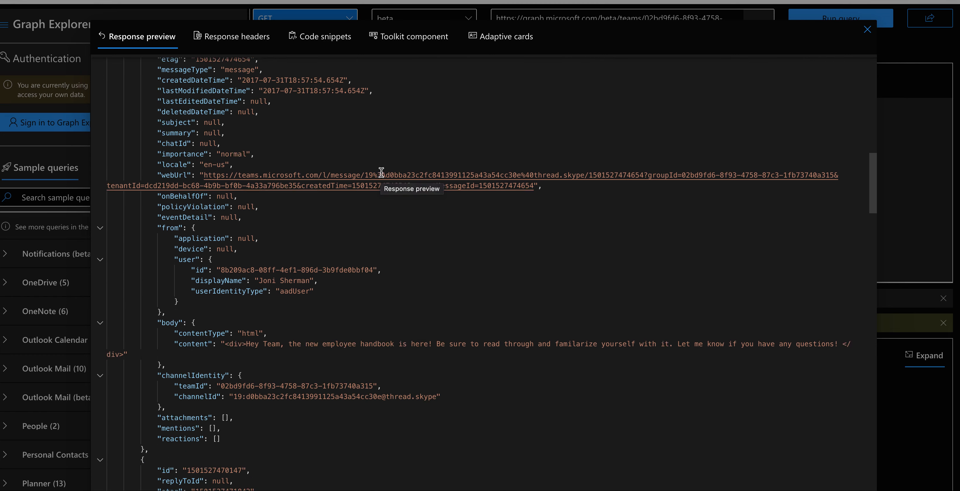
scroll(382, 173, up, 15)
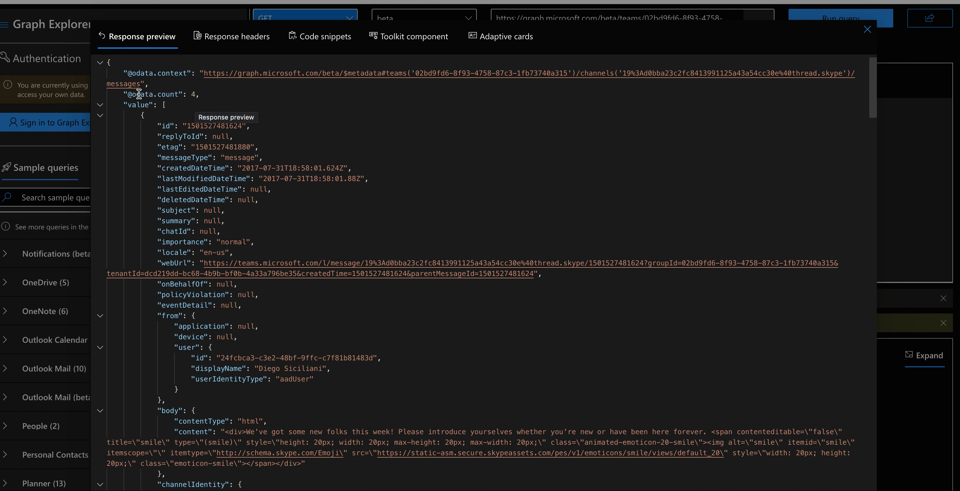
scroll(164, 184, down, 5)
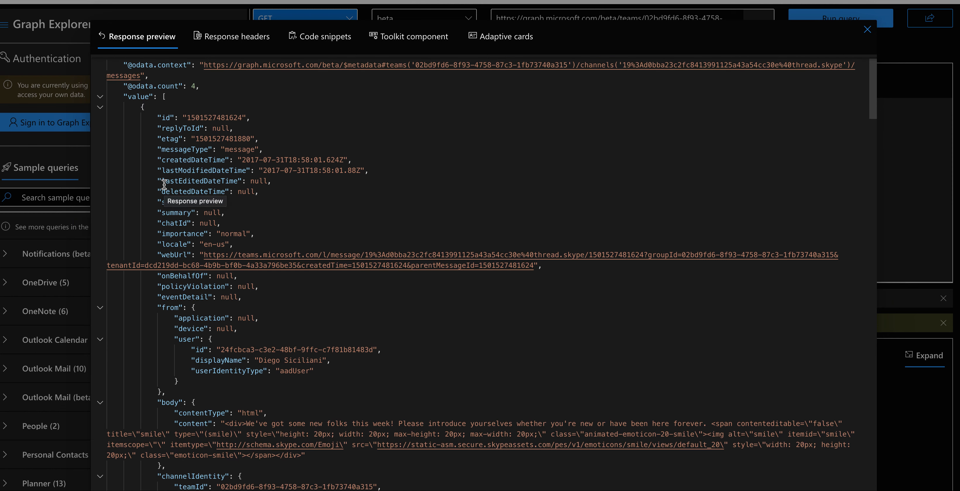
scroll(164, 184, up, 5)
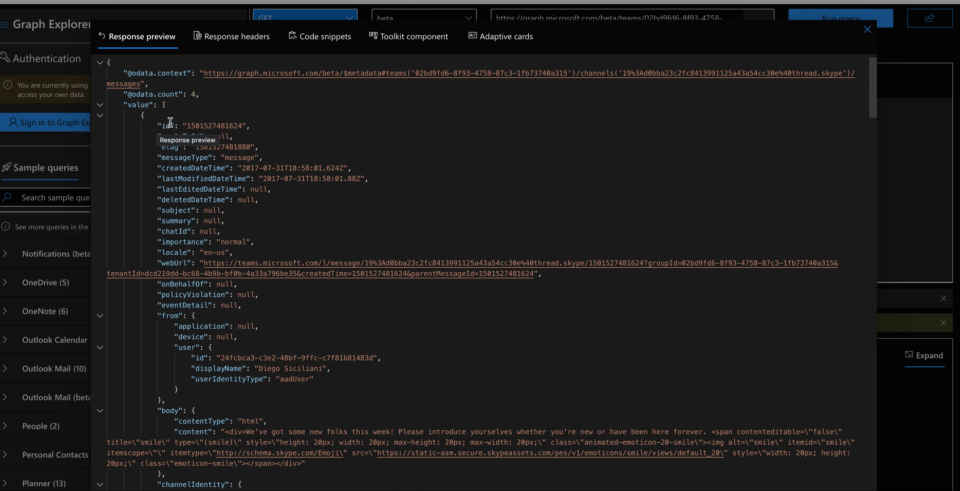
click(167, 106)
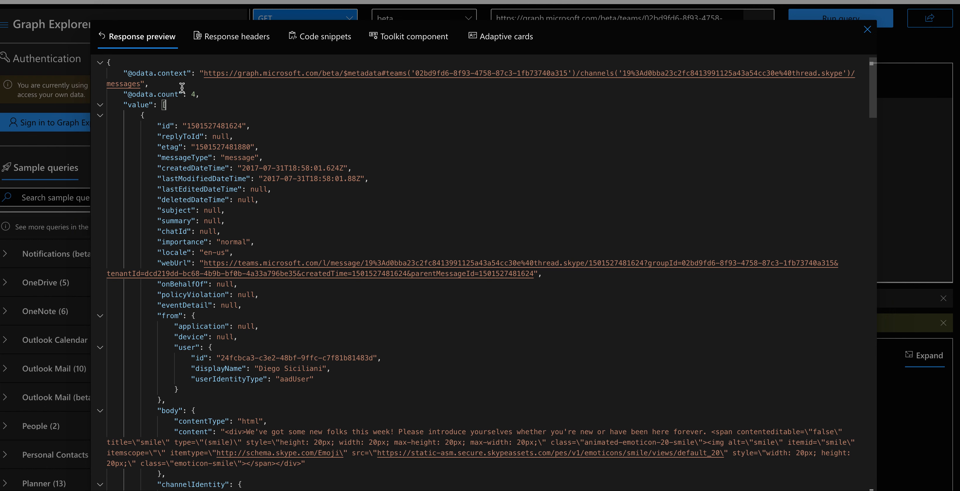
scroll(184, 86, down, 5)
scroll(184, 87, down, 5)
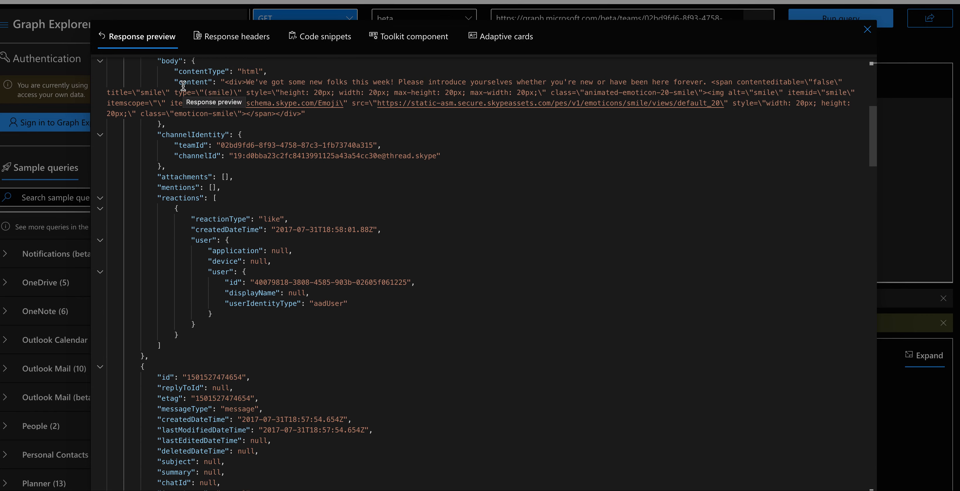
scroll(184, 86, up, 10)
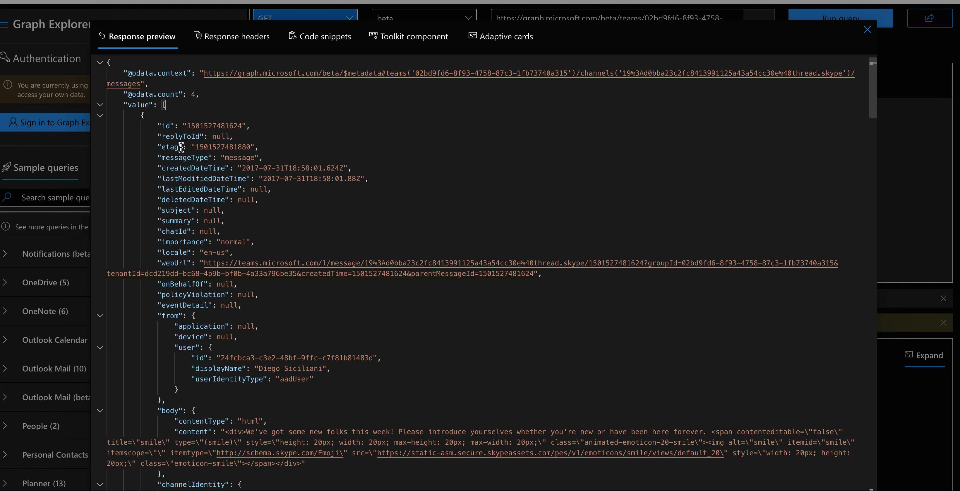
Step: Examine the first message's properties, body, channel identity and reactions, continuing through the second message record's sender and body
scroll(200, 183, down, 1)
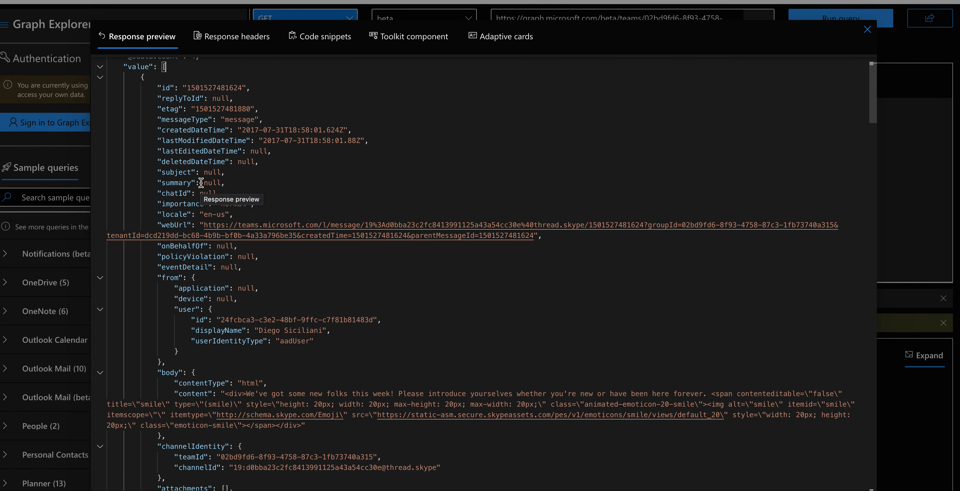
scroll(201, 183, up, 1)
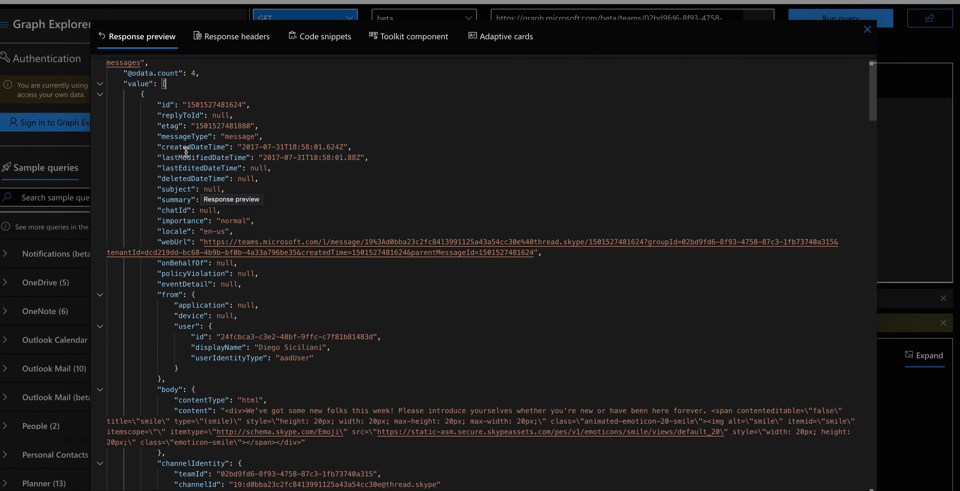
scroll(195, 299, down, 2)
scroll(195, 299, down, 3)
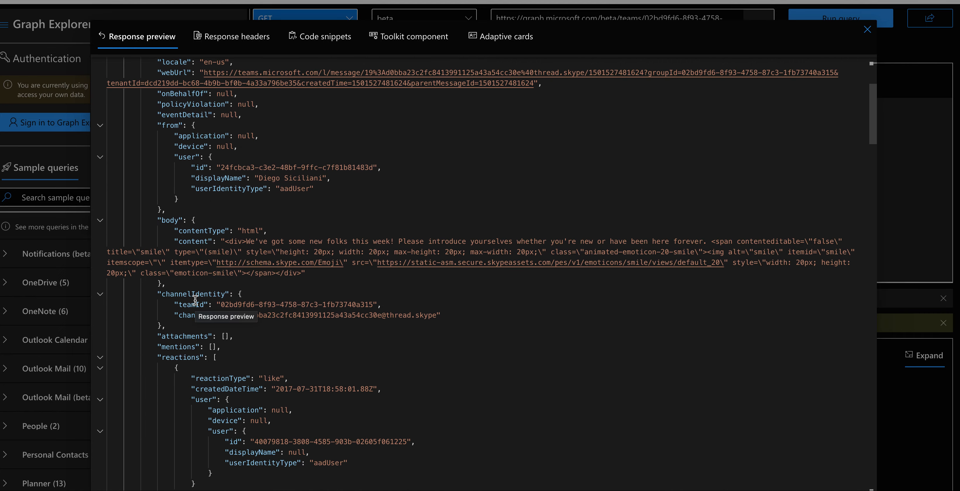
scroll(195, 299, down, 5)
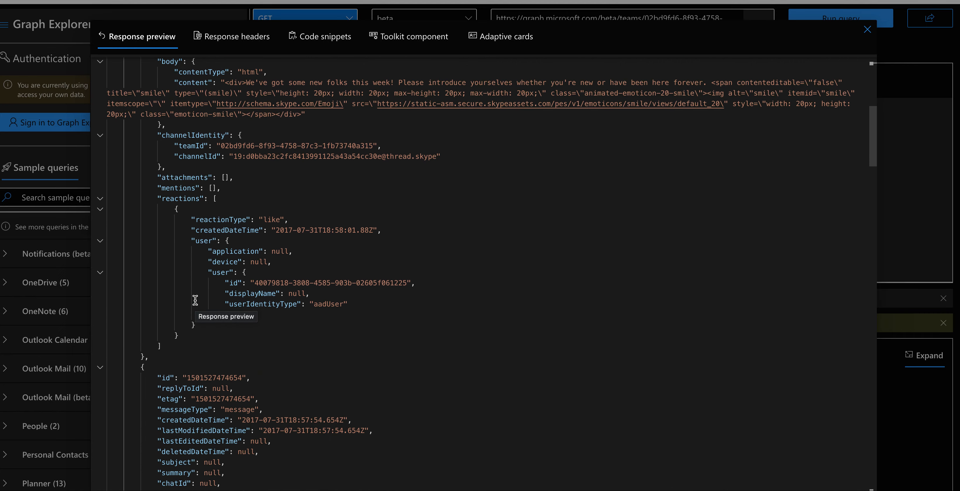
scroll(195, 300, down, 2)
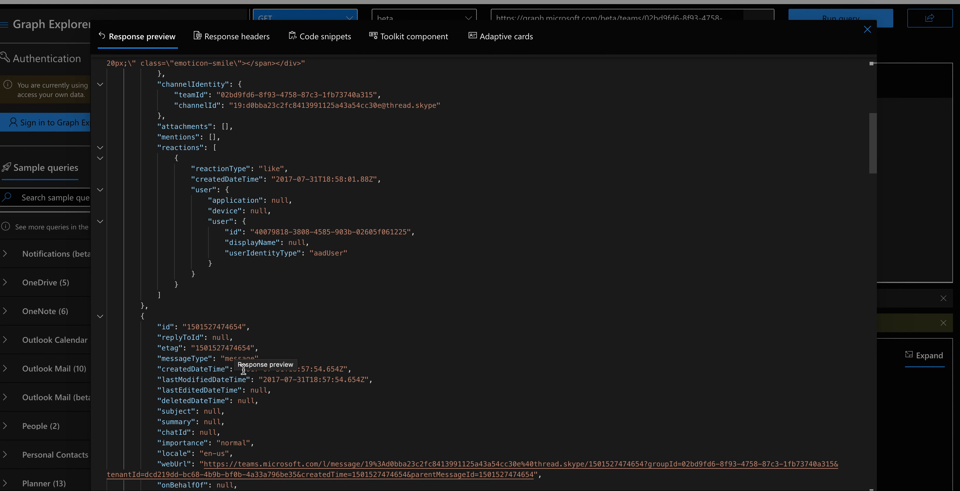
scroll(244, 369, down, 3)
scroll(243, 370, down, 7)
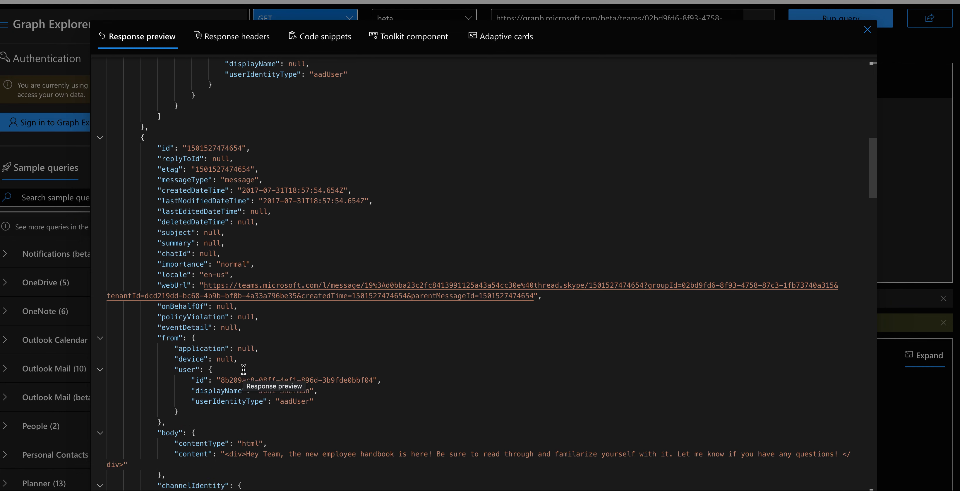
scroll(243, 369, up, 20)
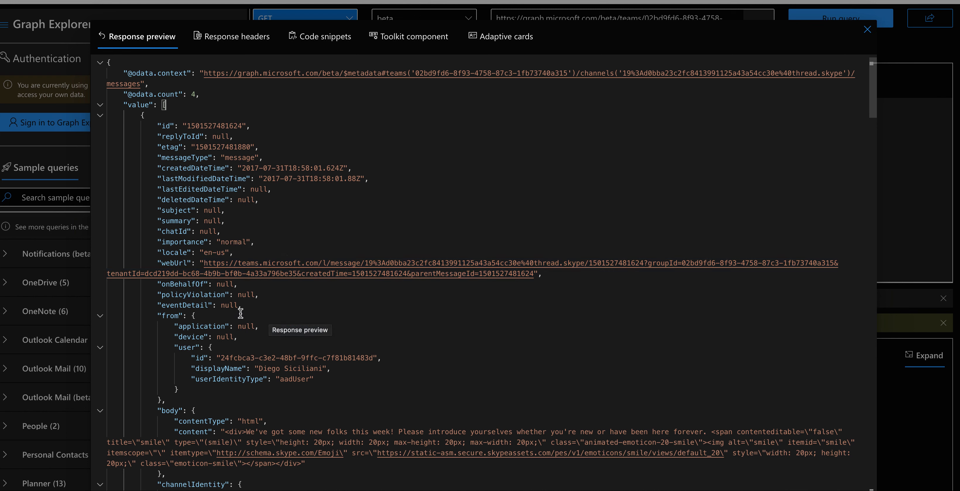
Step: Highlight the first message's sender display name and its "summary", "messageType" and "chatId" values
drag(259, 369, 298, 372)
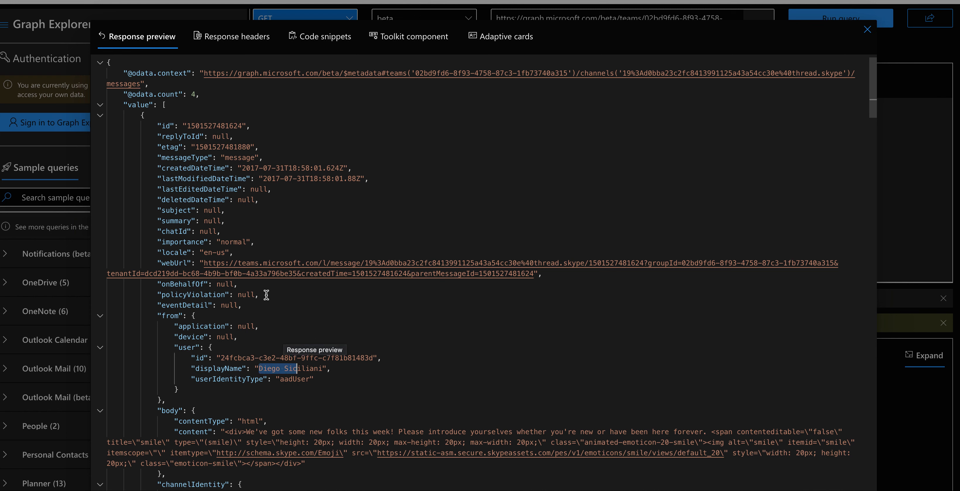
double_click(214, 220)
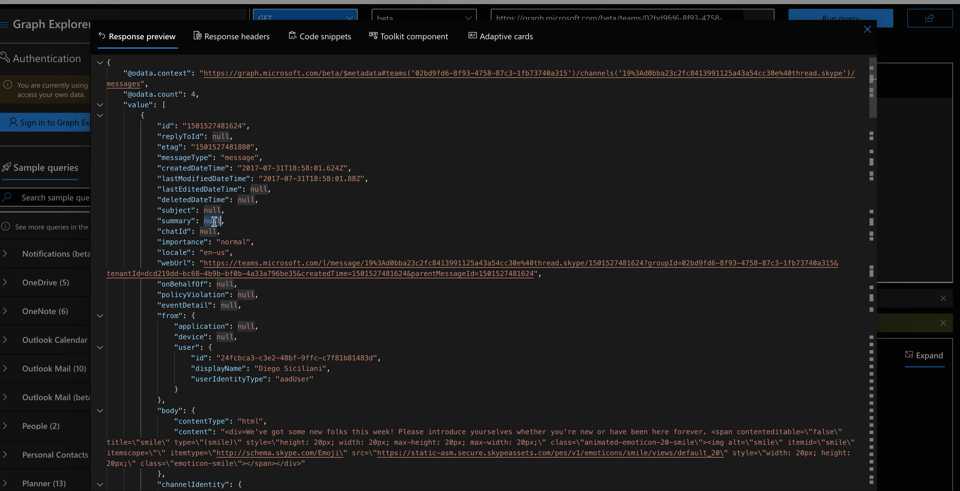
double_click(240, 160)
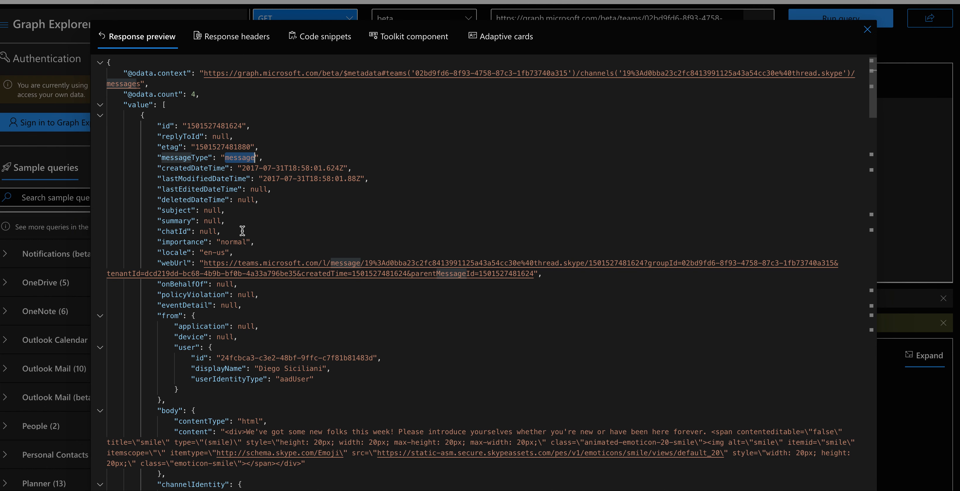
scroll(243, 231, down, 3)
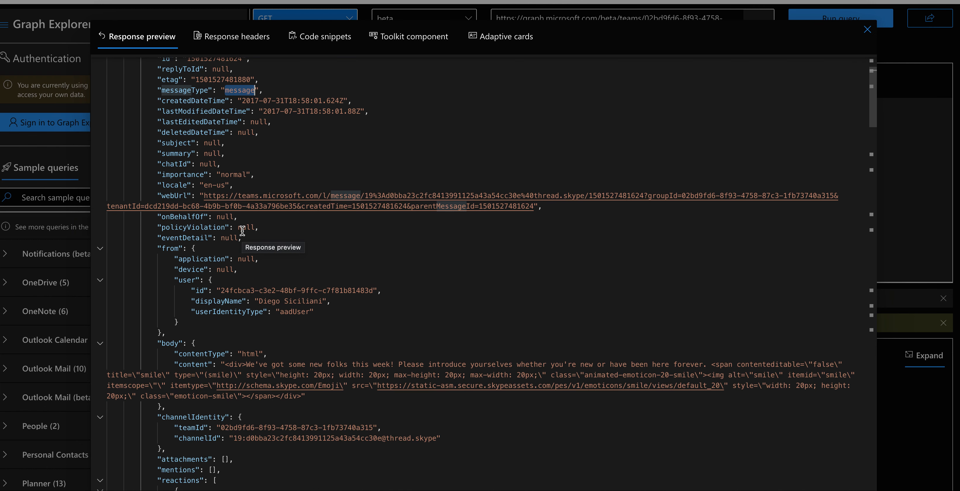
double_click(213, 153)
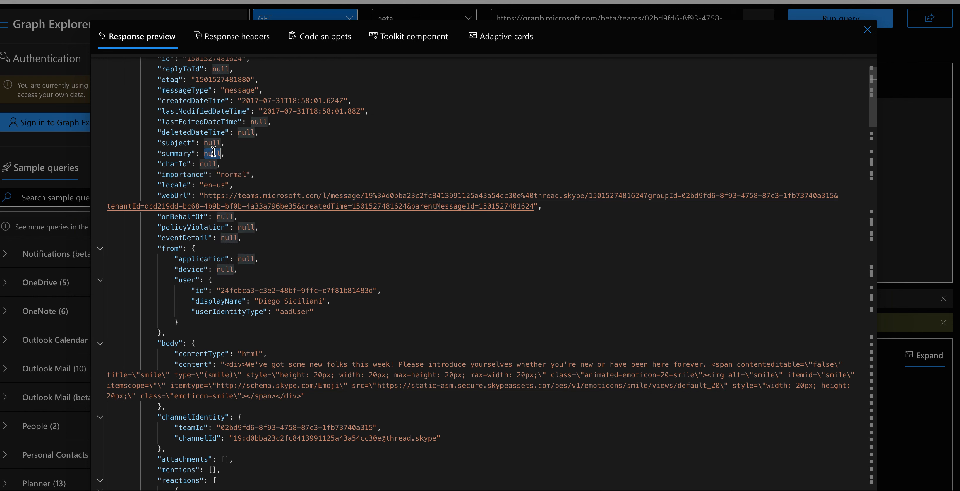
double_click(214, 164)
Step: Highlight the "body" property name and the "from" property name in the first message record
scroll(261, 297, down, 3)
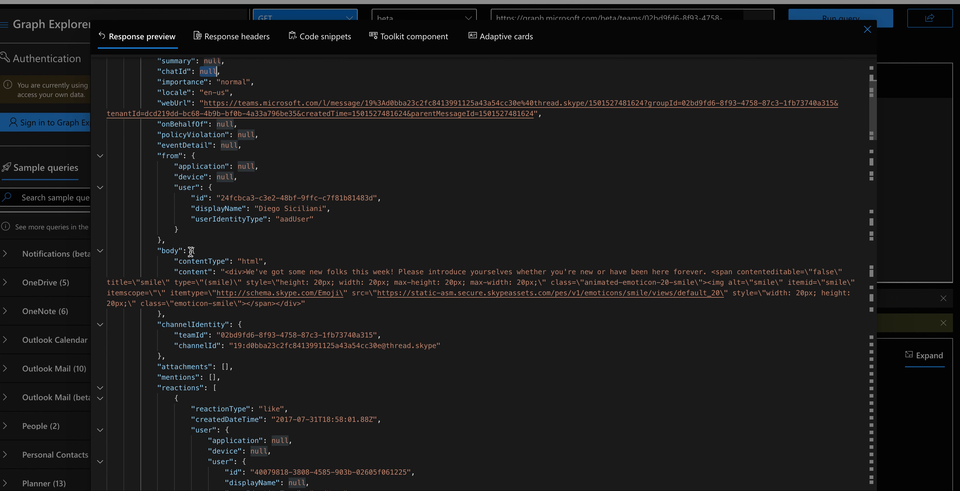
scroll(198, 279, up, 5)
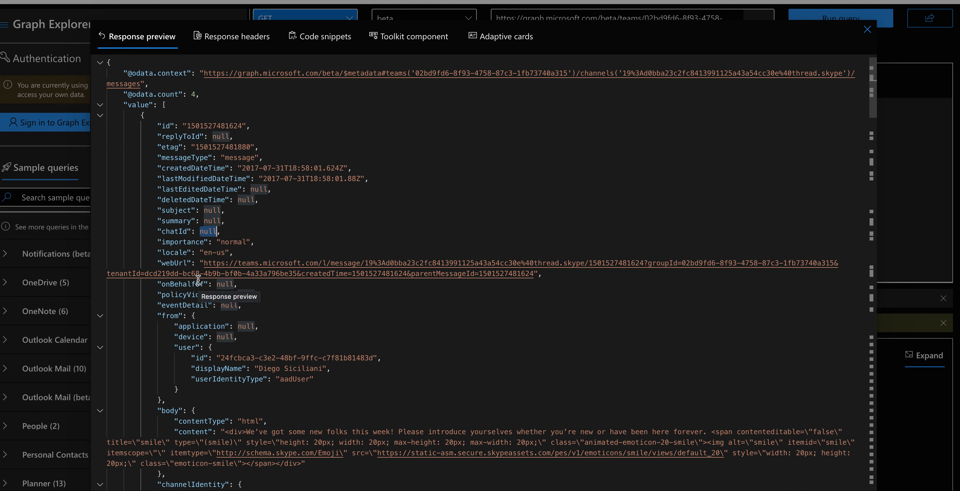
double_click(168, 411)
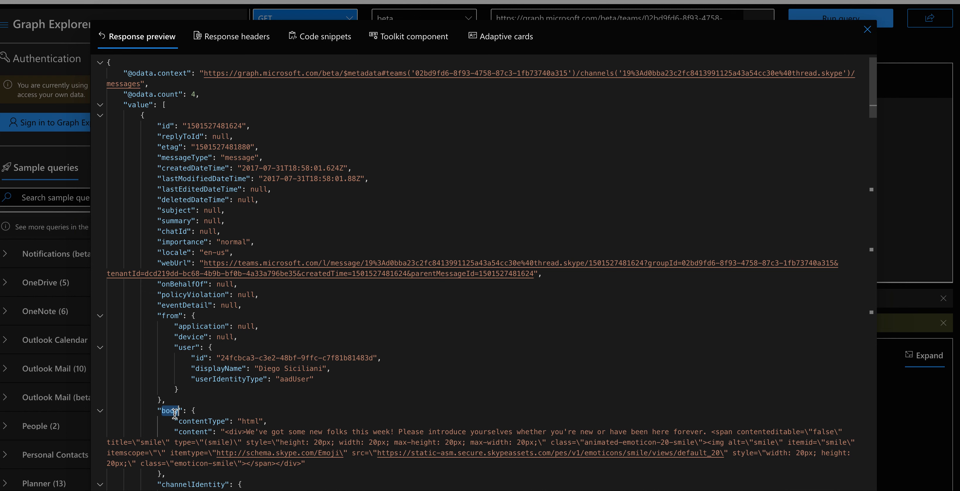
double_click(171, 317)
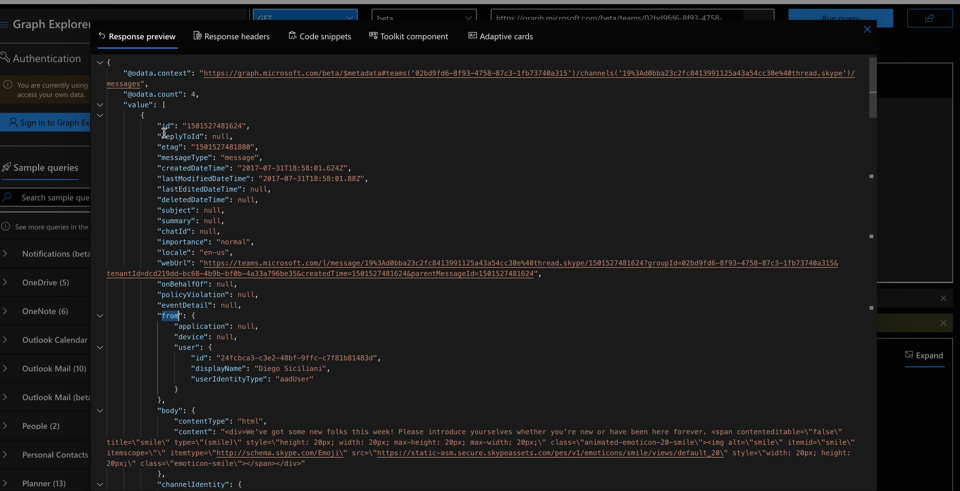
Step: Highlight the "body" property name and the "html" content type value in the first message record
scroll(172, 341, down, 2)
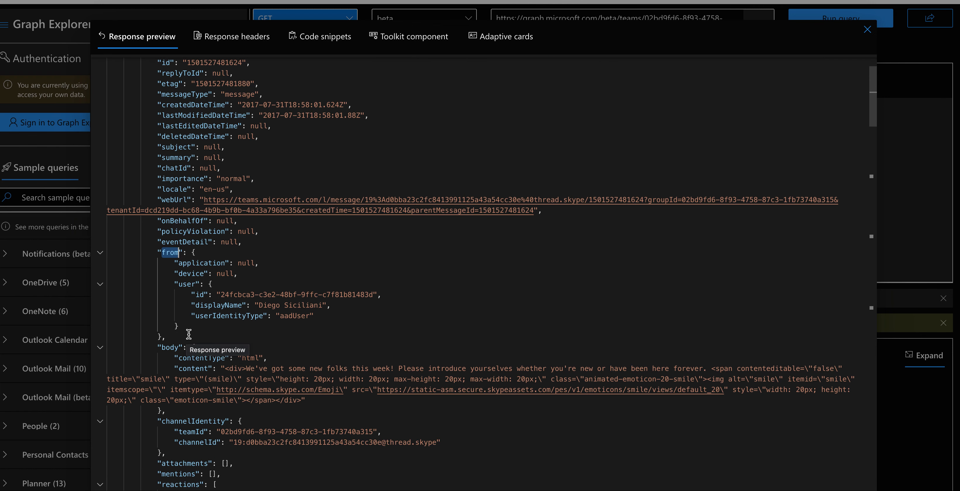
double_click(173, 347)
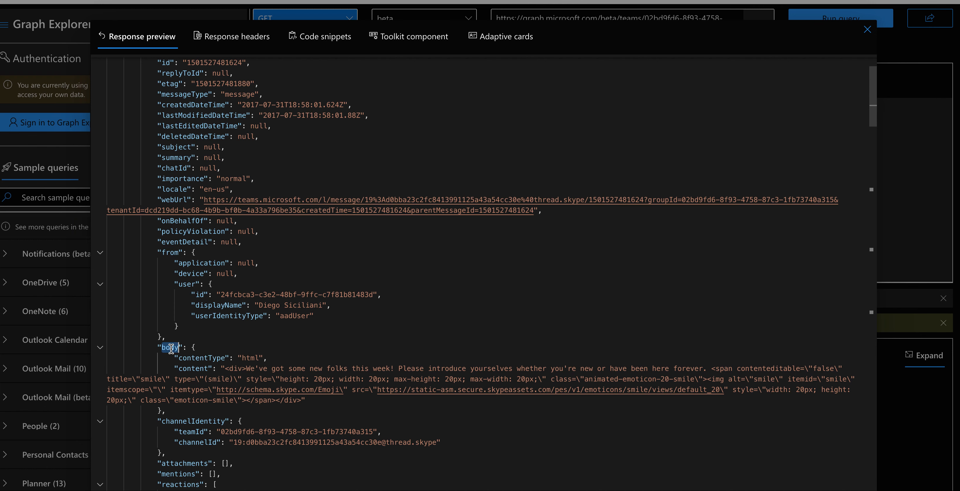
scroll(185, 368, down, 2)
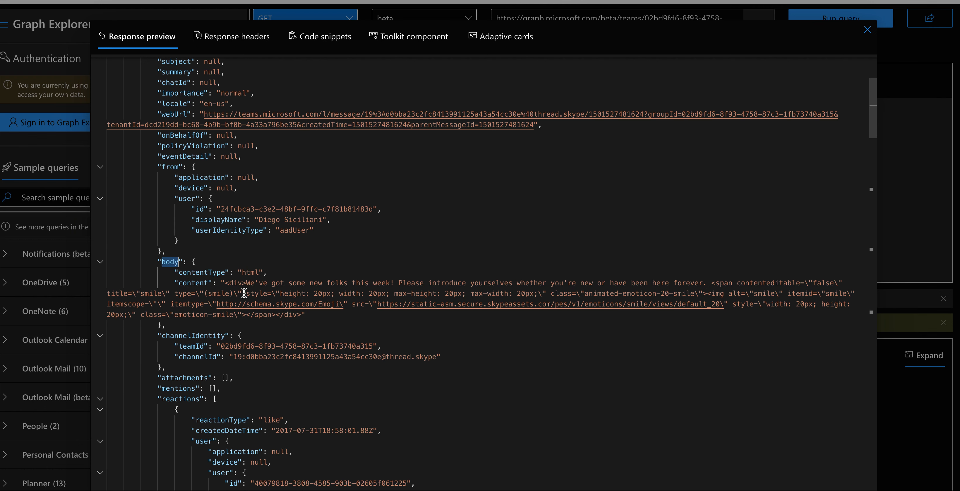
double_click(254, 274)
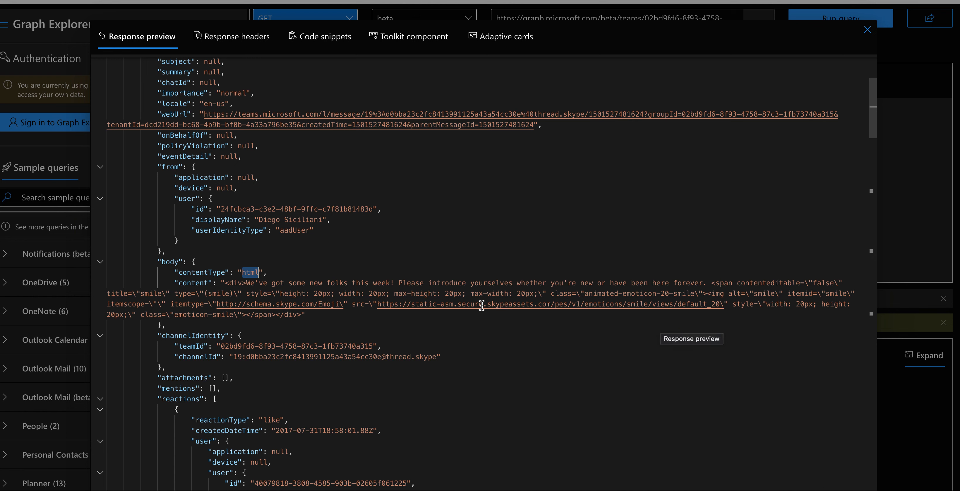
Step: Examine the first message's body content, channel identity and reactions, and the second message's sender and body
scroll(407, 298, down, 5)
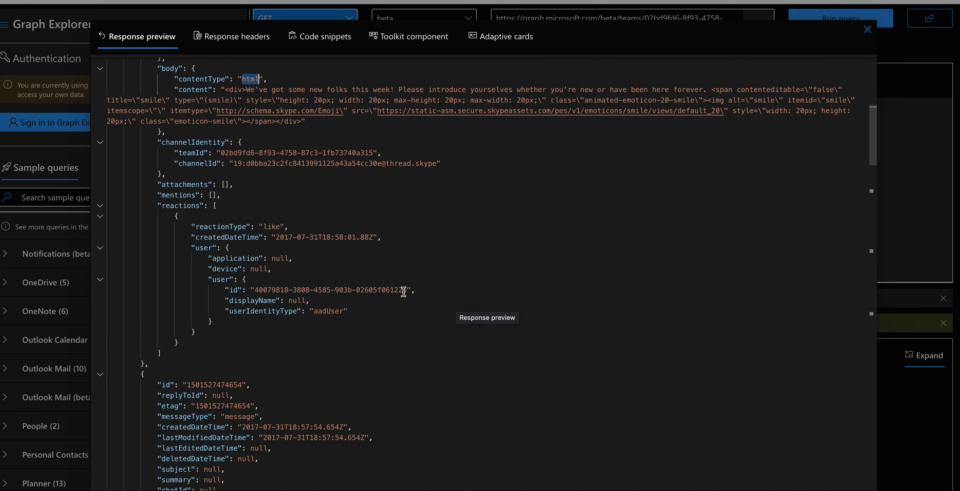
scroll(404, 291, up, 2)
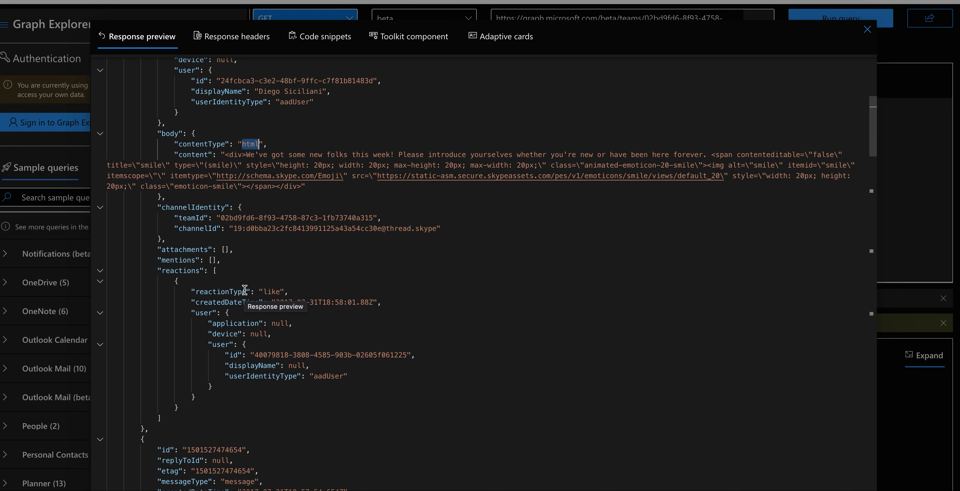
scroll(245, 289, down, 10)
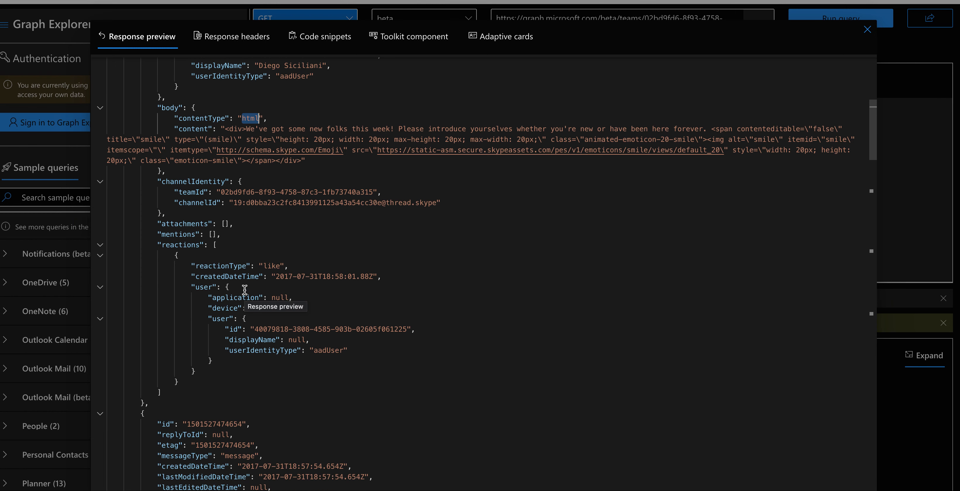
scroll(244, 289, up, 1)
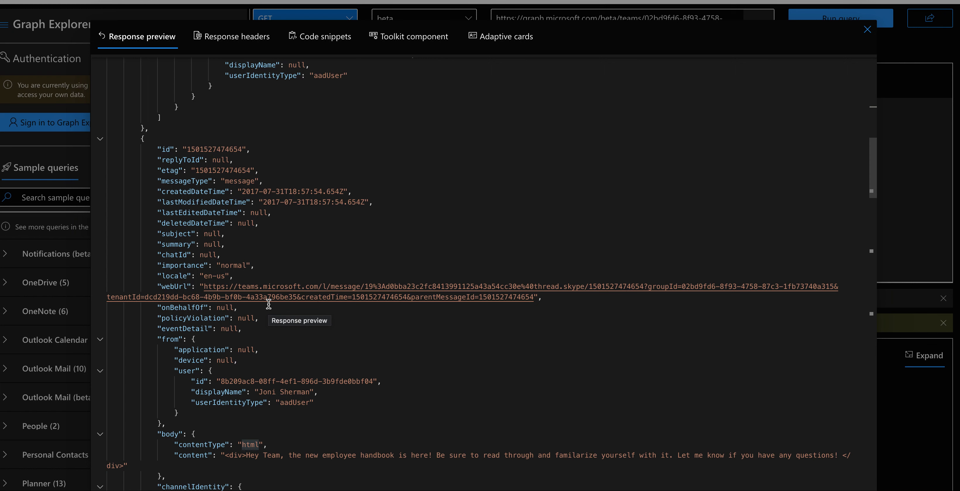
scroll(268, 304, down, 3)
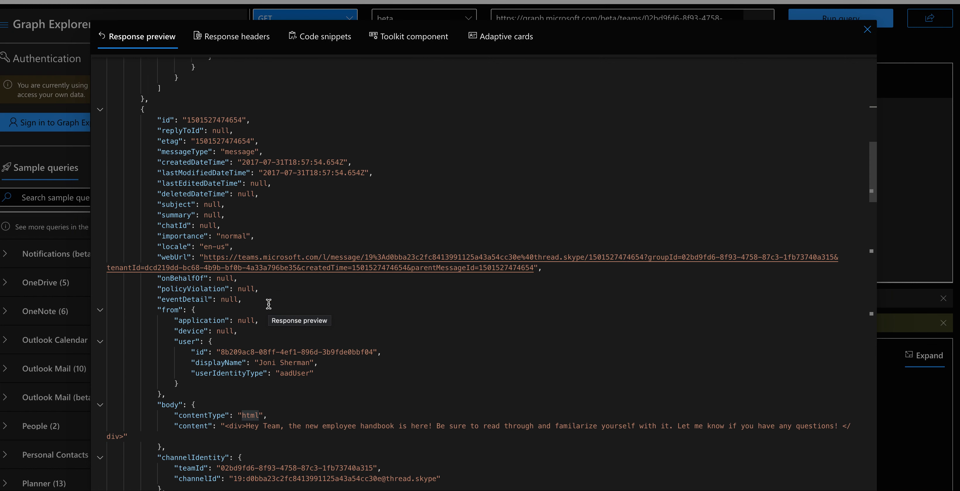
scroll(269, 304, up, 3)
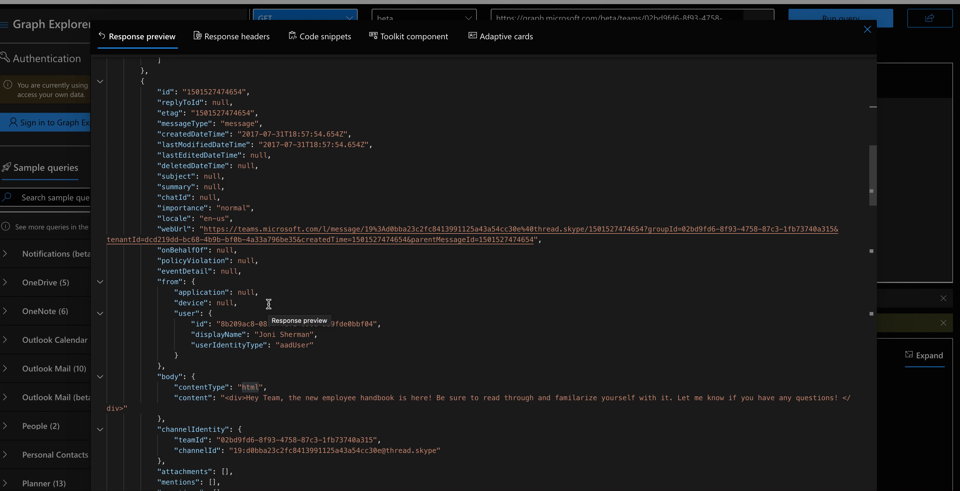
scroll(204, 340, down, 3)
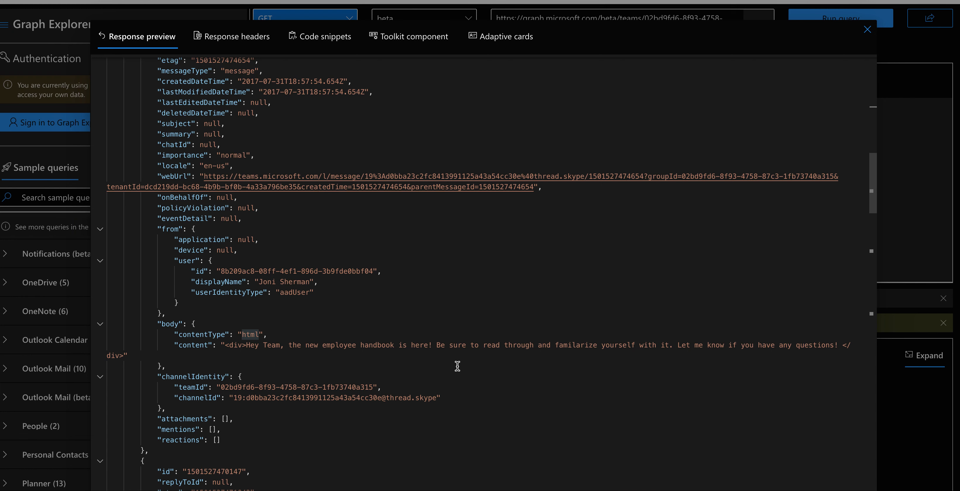
Step: Examine the remaining message records, including the meeting attachment and the system event message's members and initiator
scroll(510, 379, down, 7)
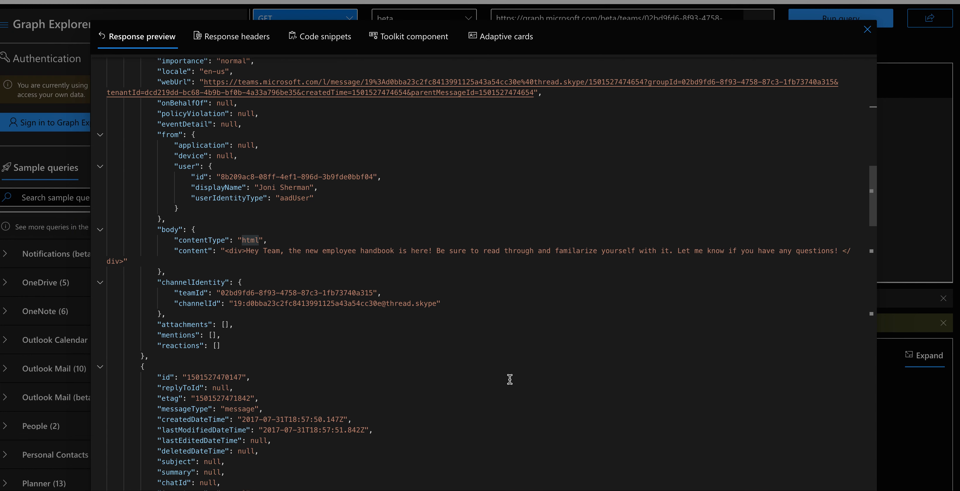
scroll(510, 379, down, 9)
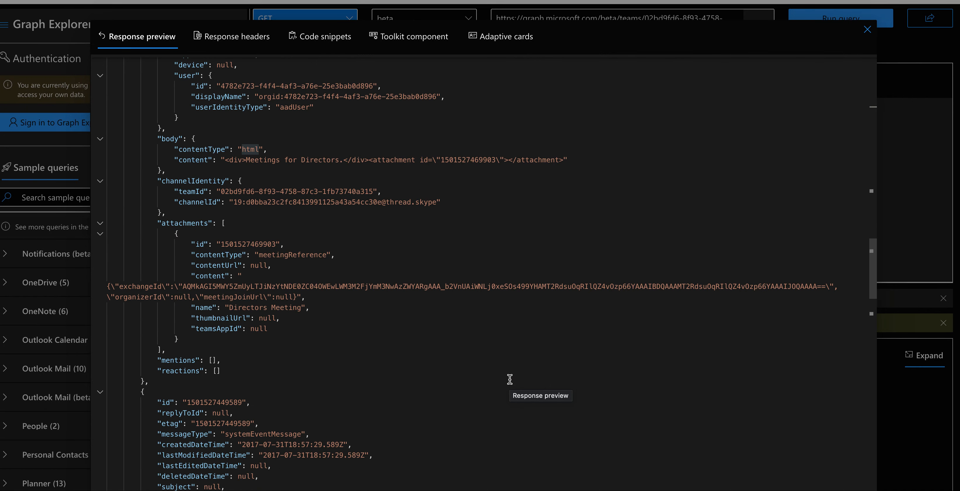
scroll(510, 379, down, 8)
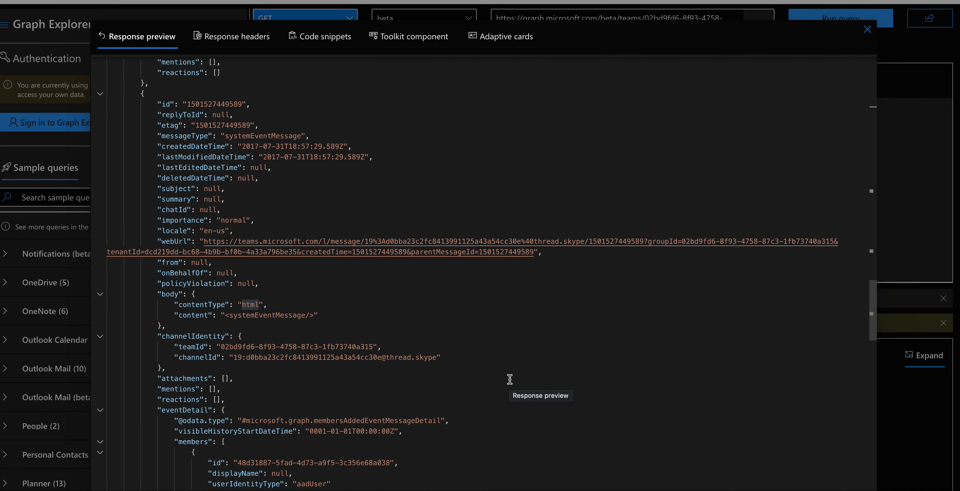
scroll(510, 379, down, 12)
scroll(510, 379, down, 15)
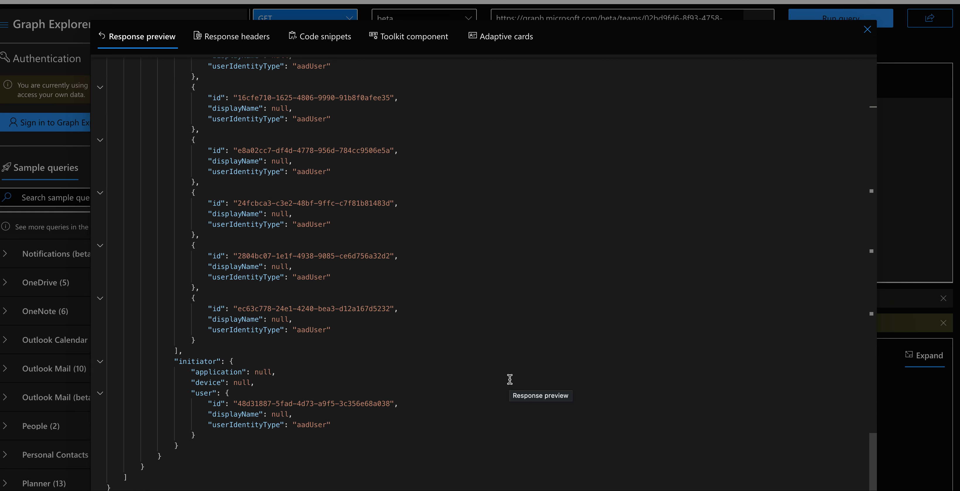
scroll(510, 379, up, 1)
scroll(510, 379, up, 15)
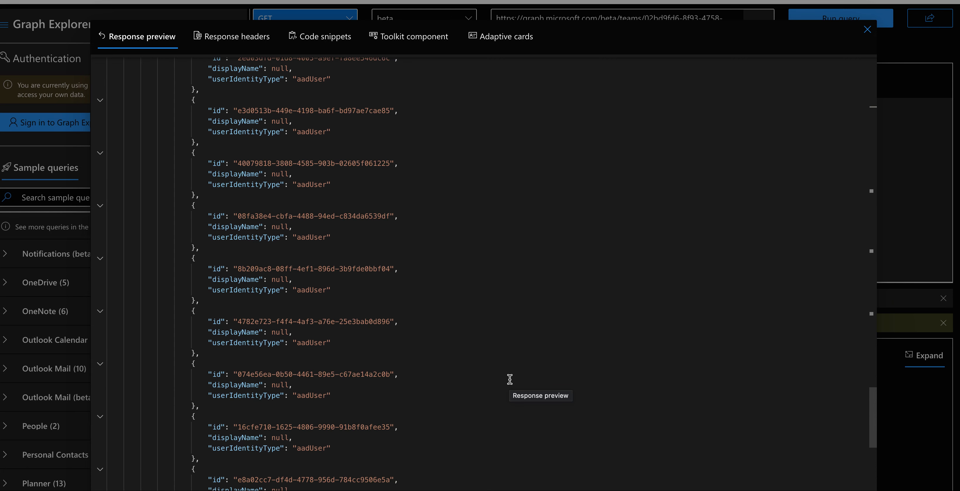
scroll(510, 379, up, 10)
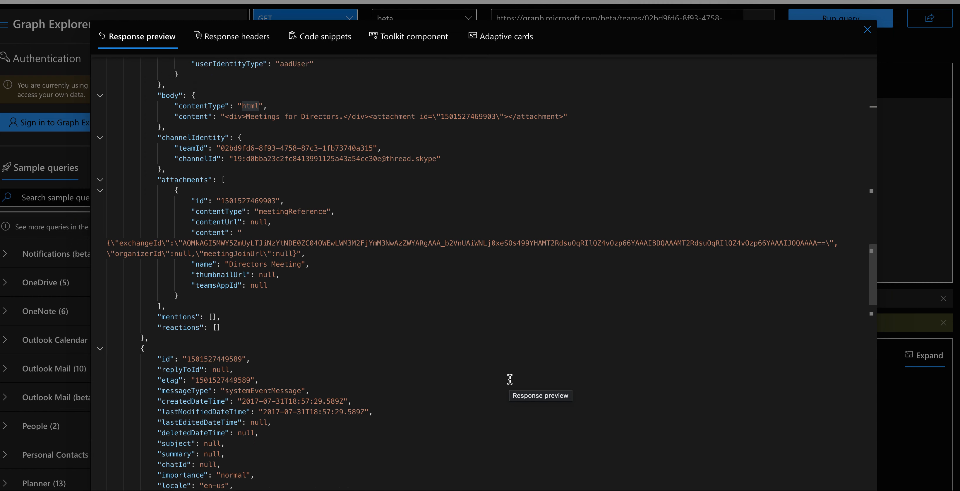
Step: Close the expanded response and go back to the Microsoft Teams (beta) group in the sample queries
click(876, 29)
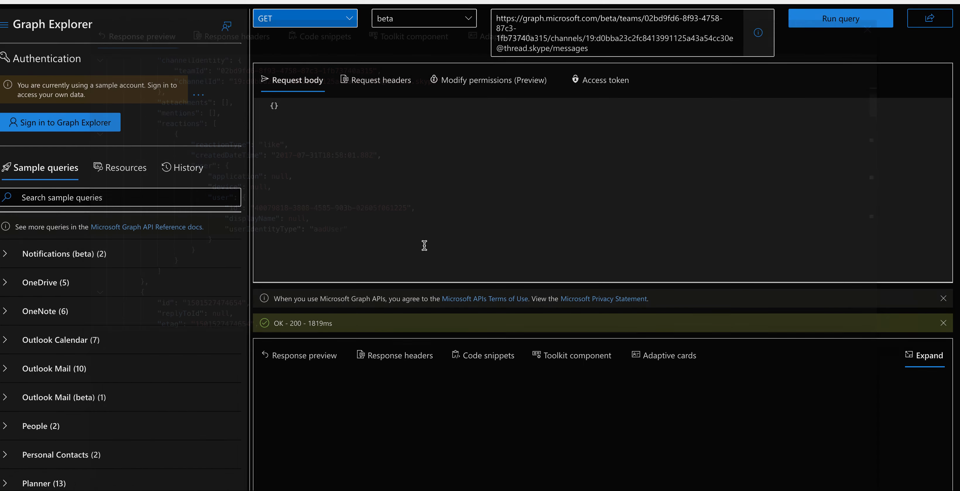
scroll(147, 438, down, 1)
scroll(147, 439, up, 6)
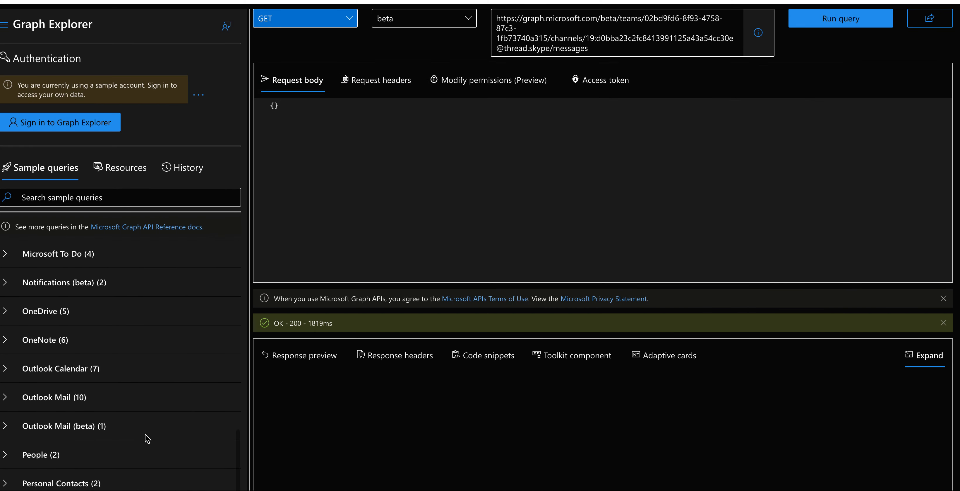
scroll(147, 439, up, 3)
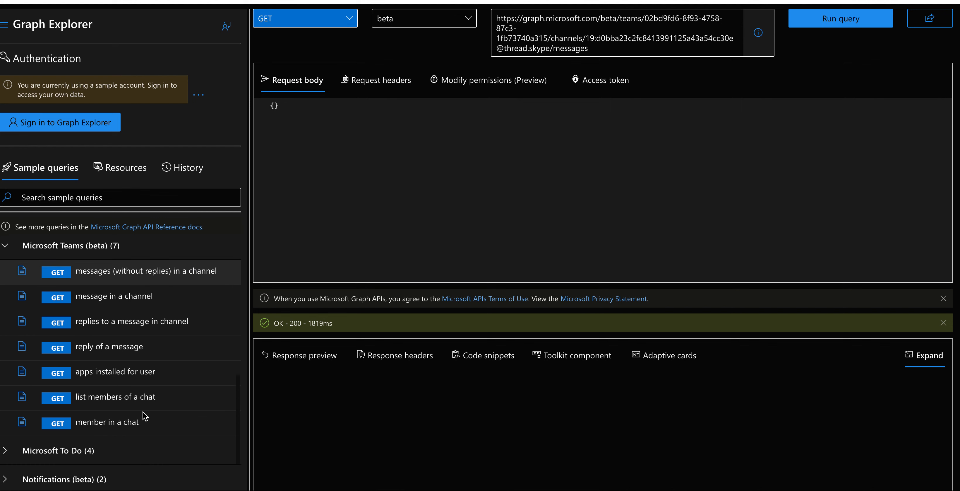